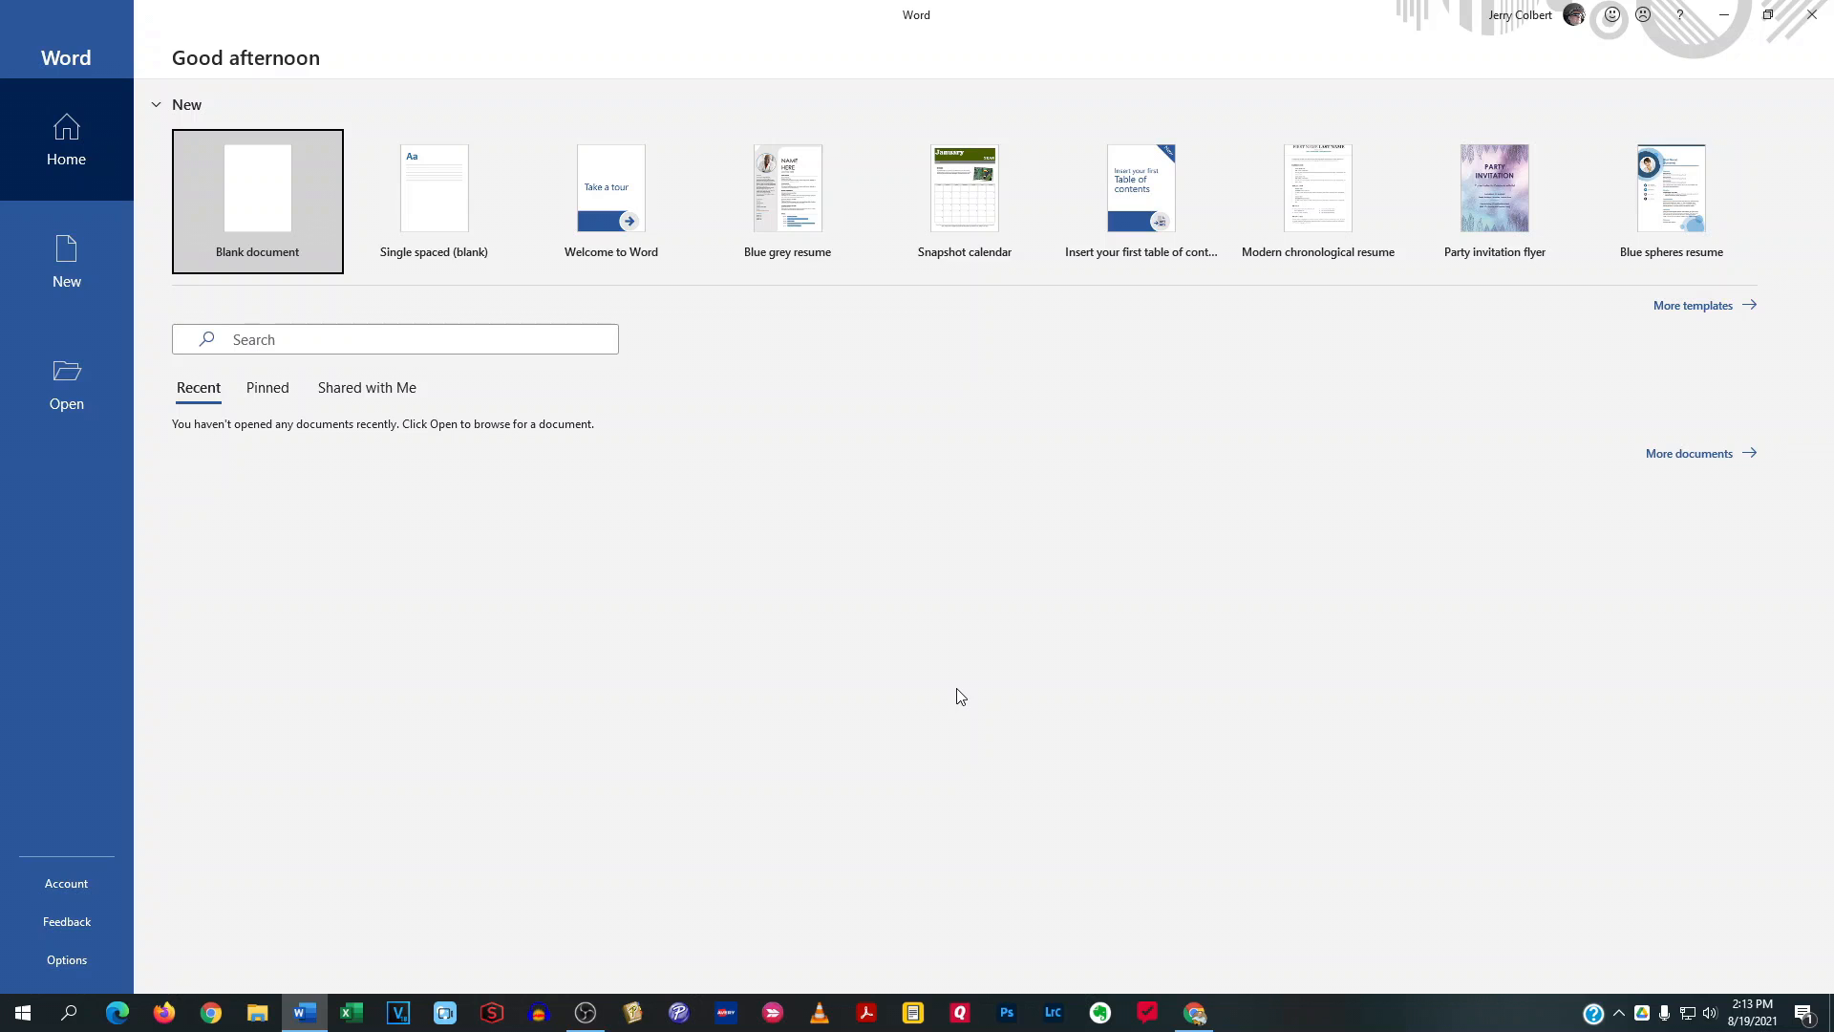
# View the online help page for the start screen and preview the Single spaced (blank) template
pyautogui.click(1683, 16)
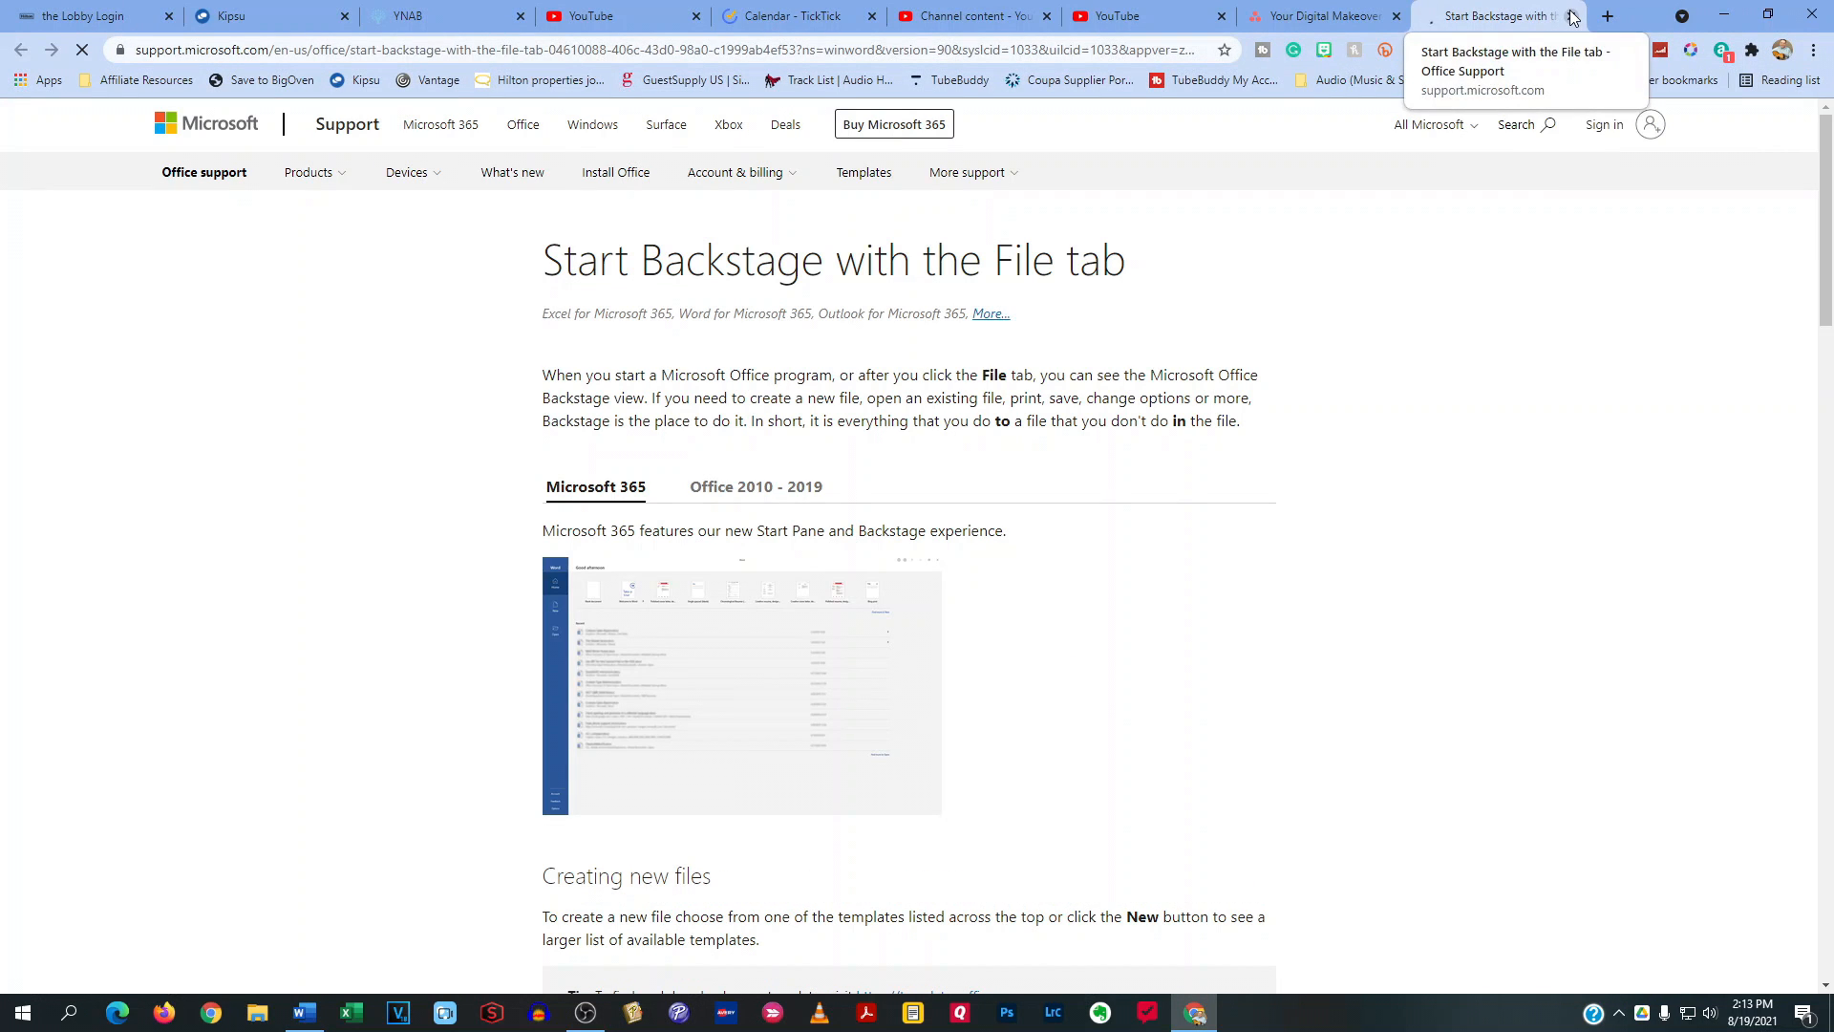
pyautogui.click(1724, 14)
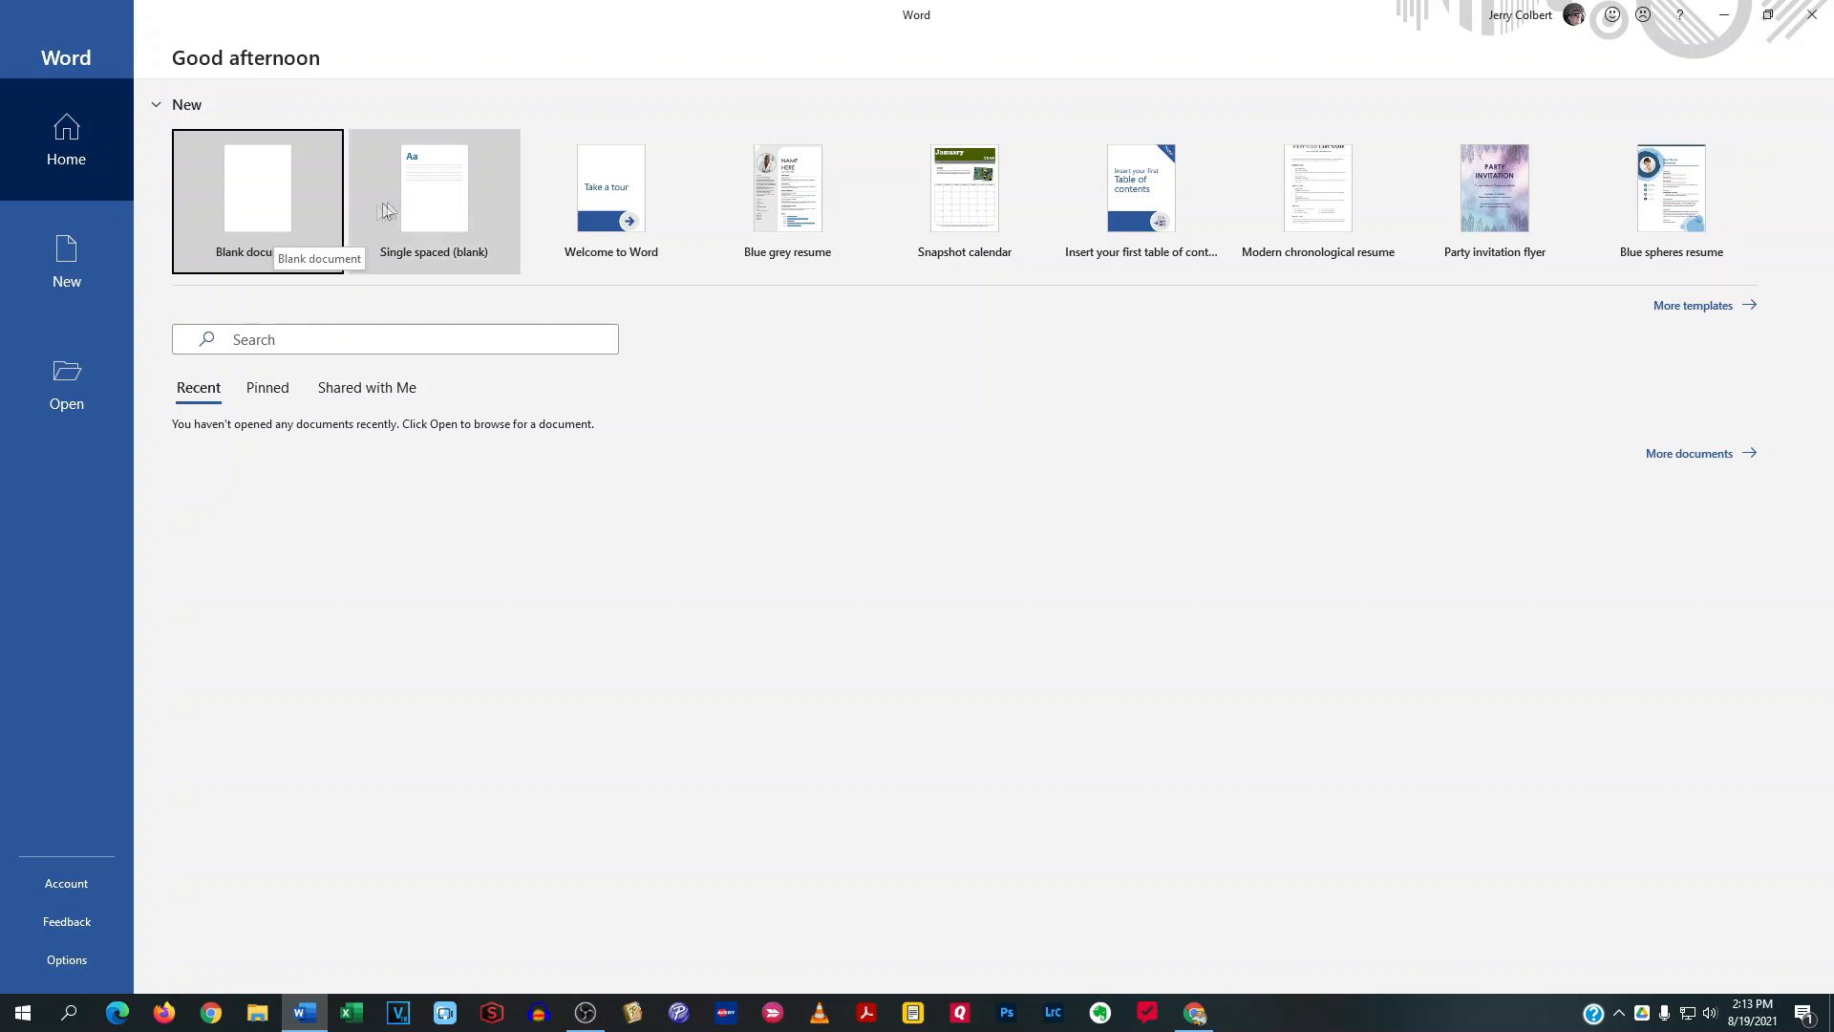
pyautogui.click(420, 203)
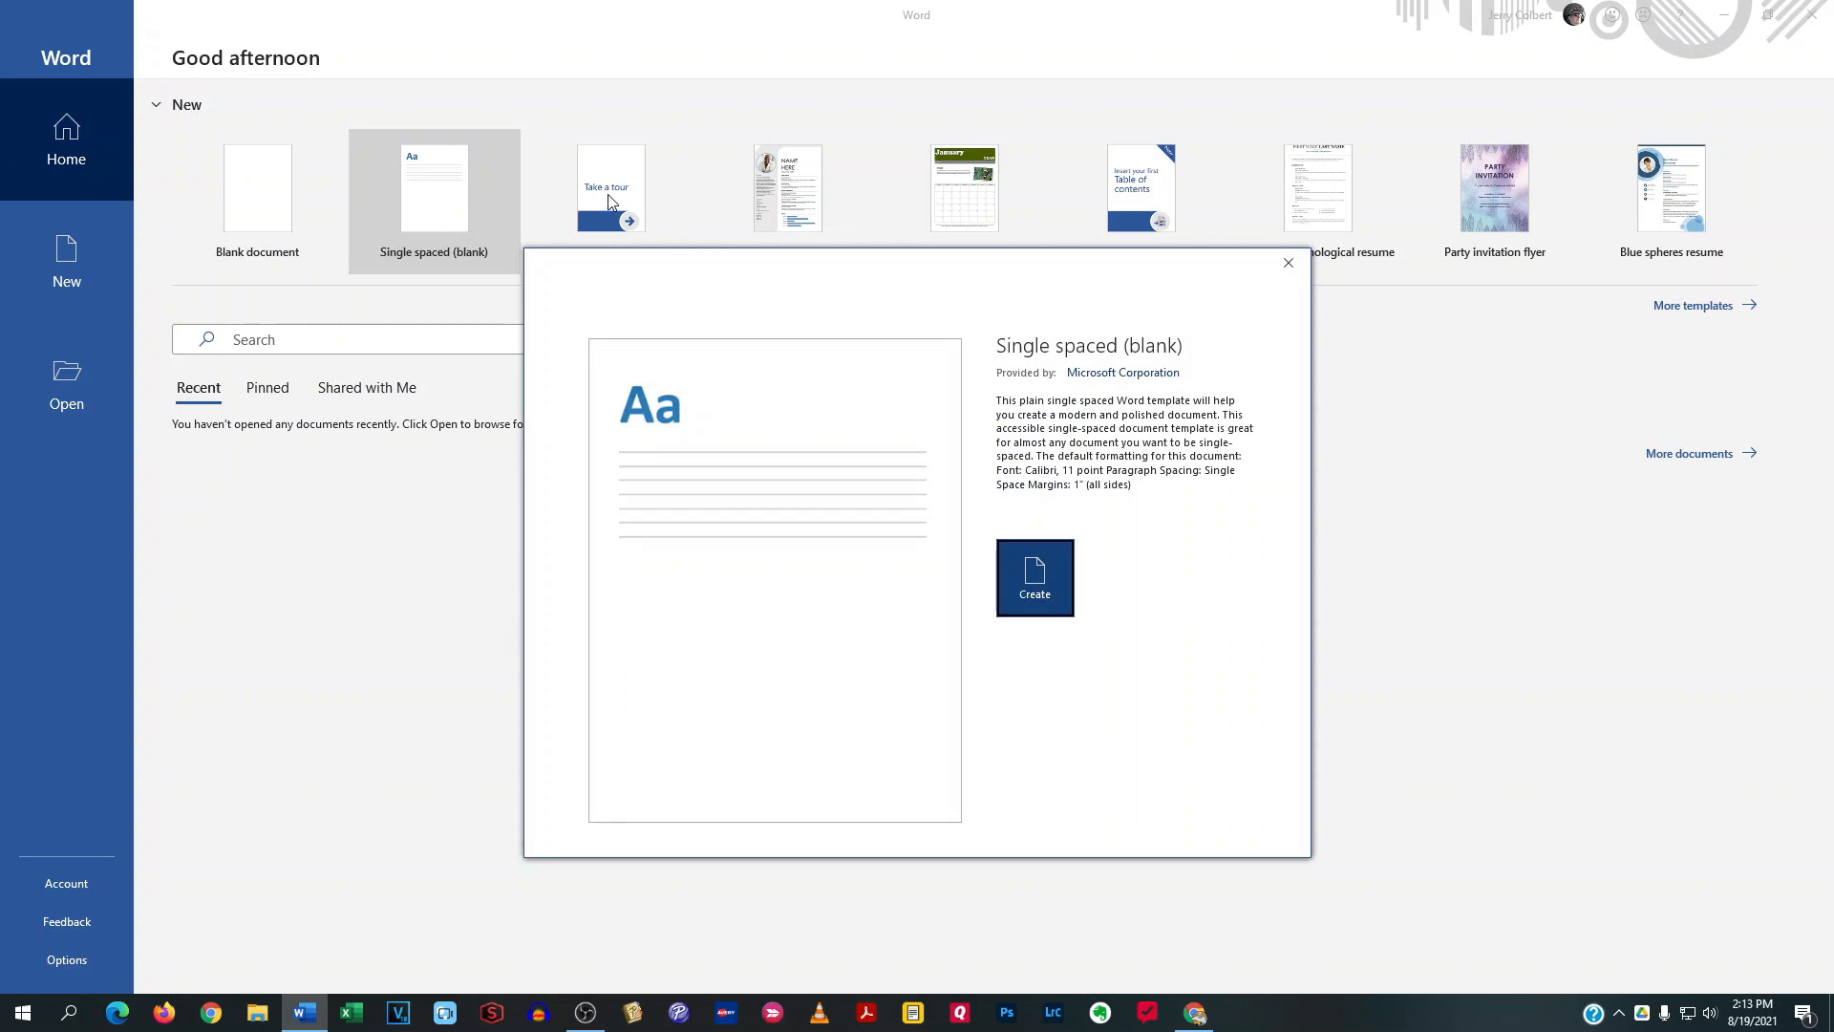
pyautogui.click(1287, 263)
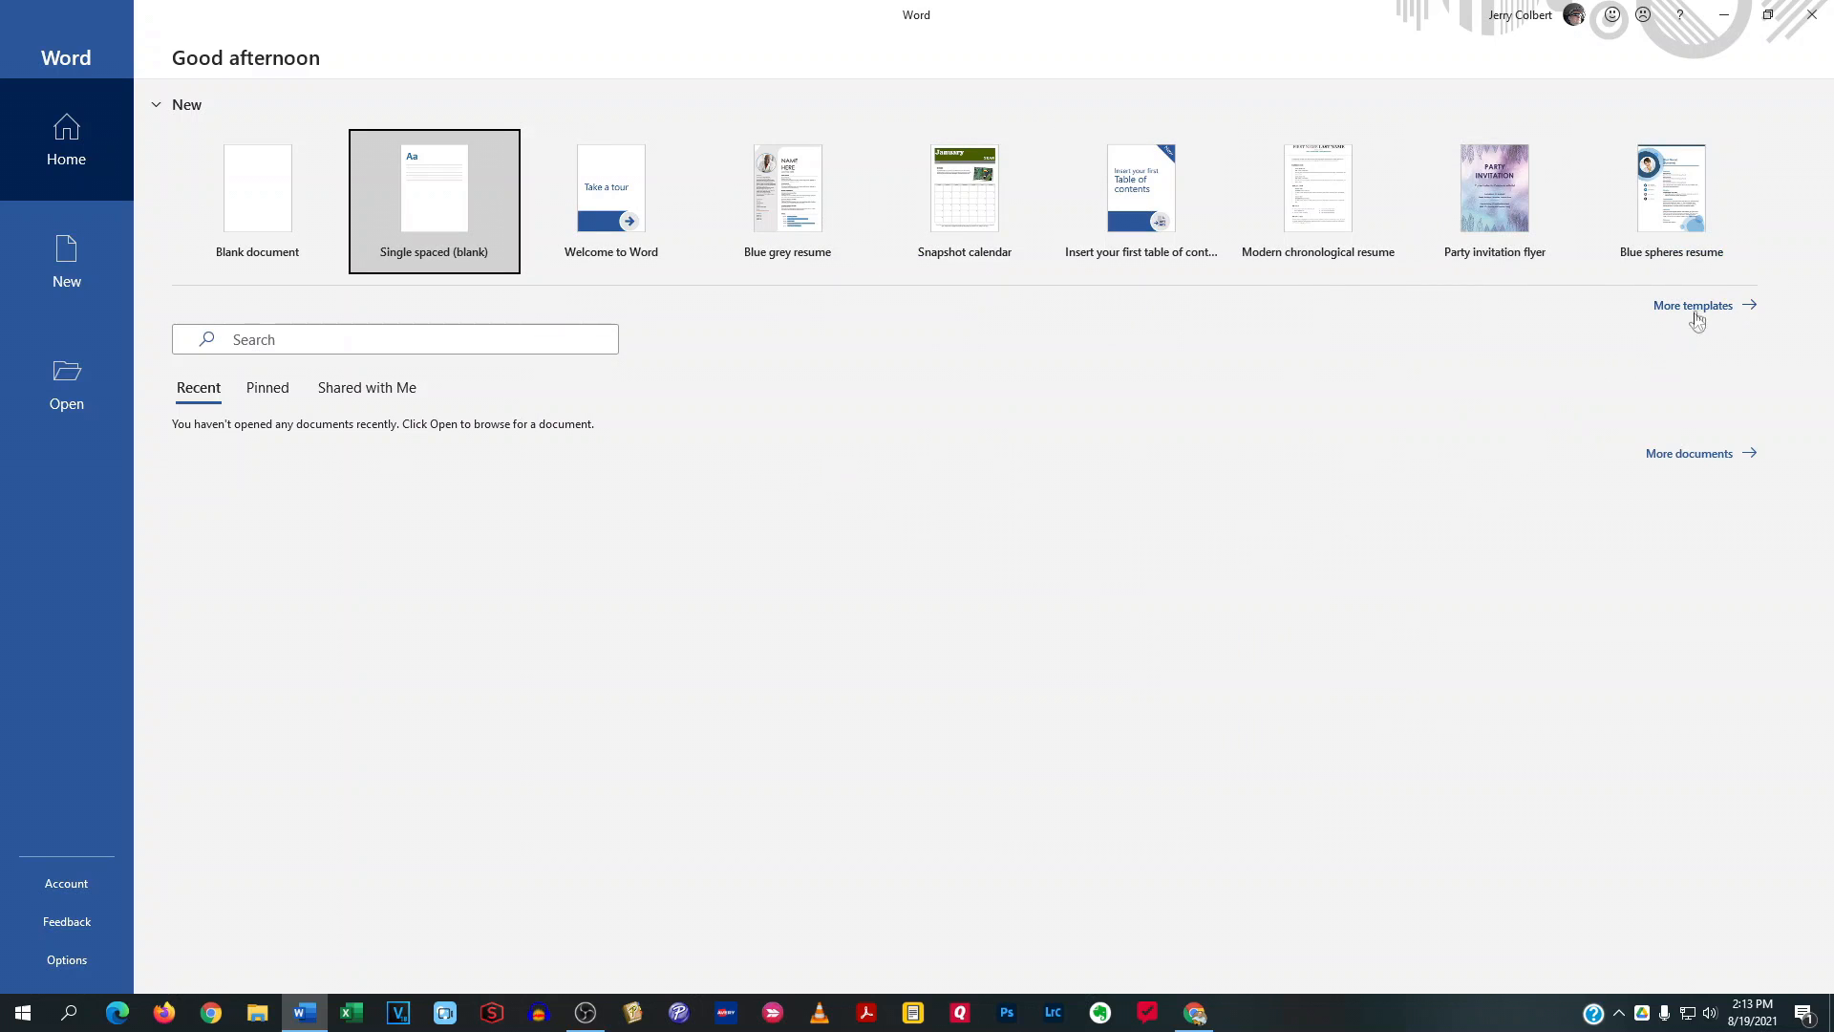
# Browse the additional templates in the Flyers category and create a document from the Circle flyer template
pyautogui.click(1691, 306)
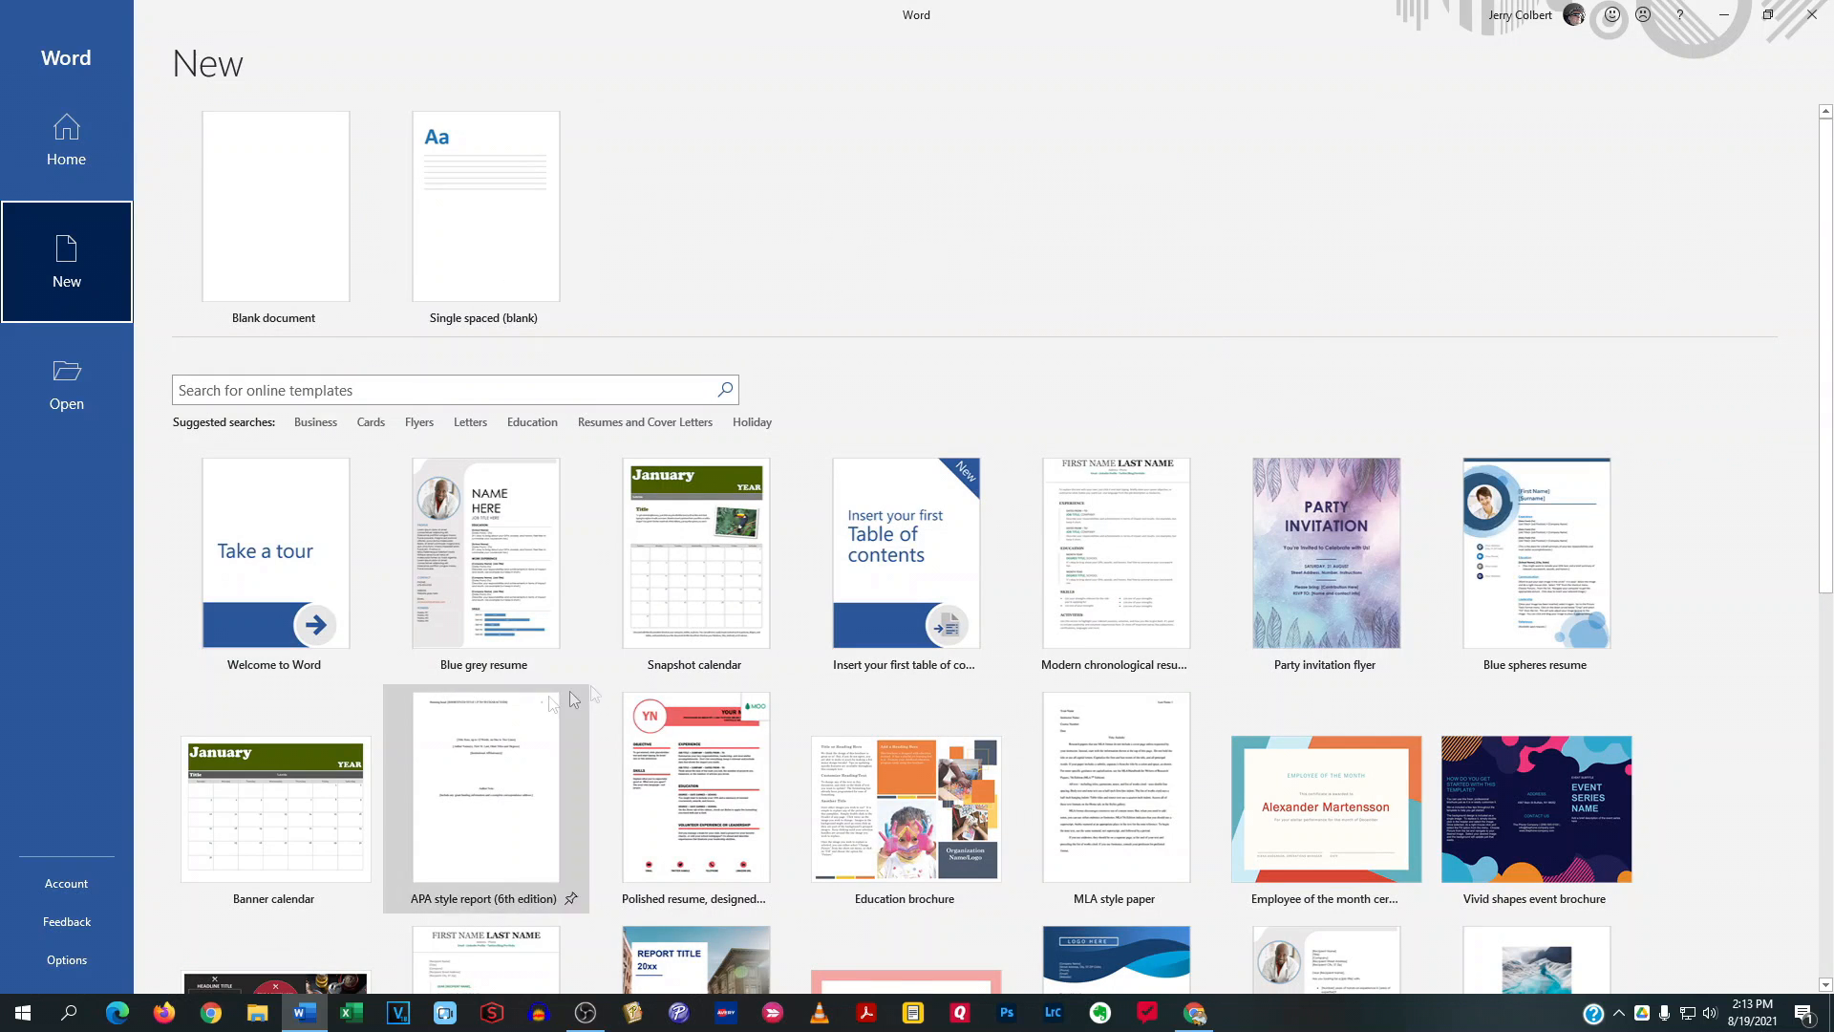
pyautogui.scroll(-1, 525, 726)
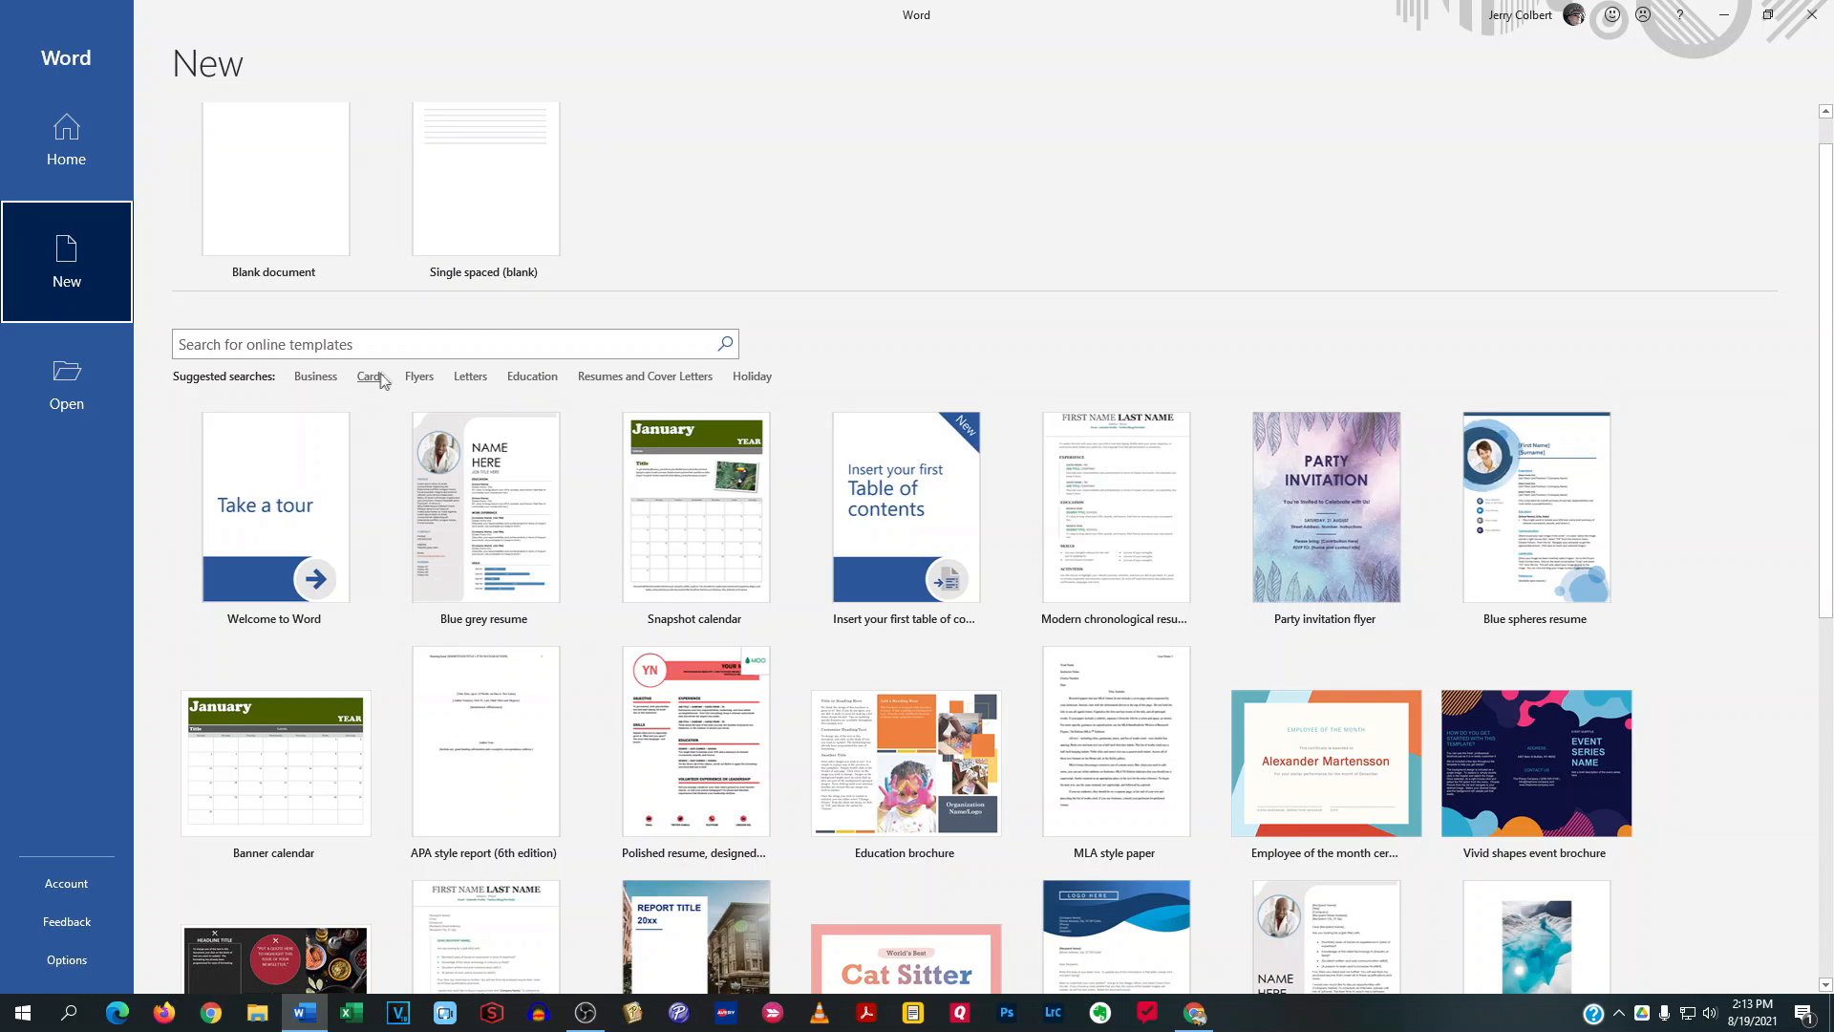
pyautogui.click(421, 376)
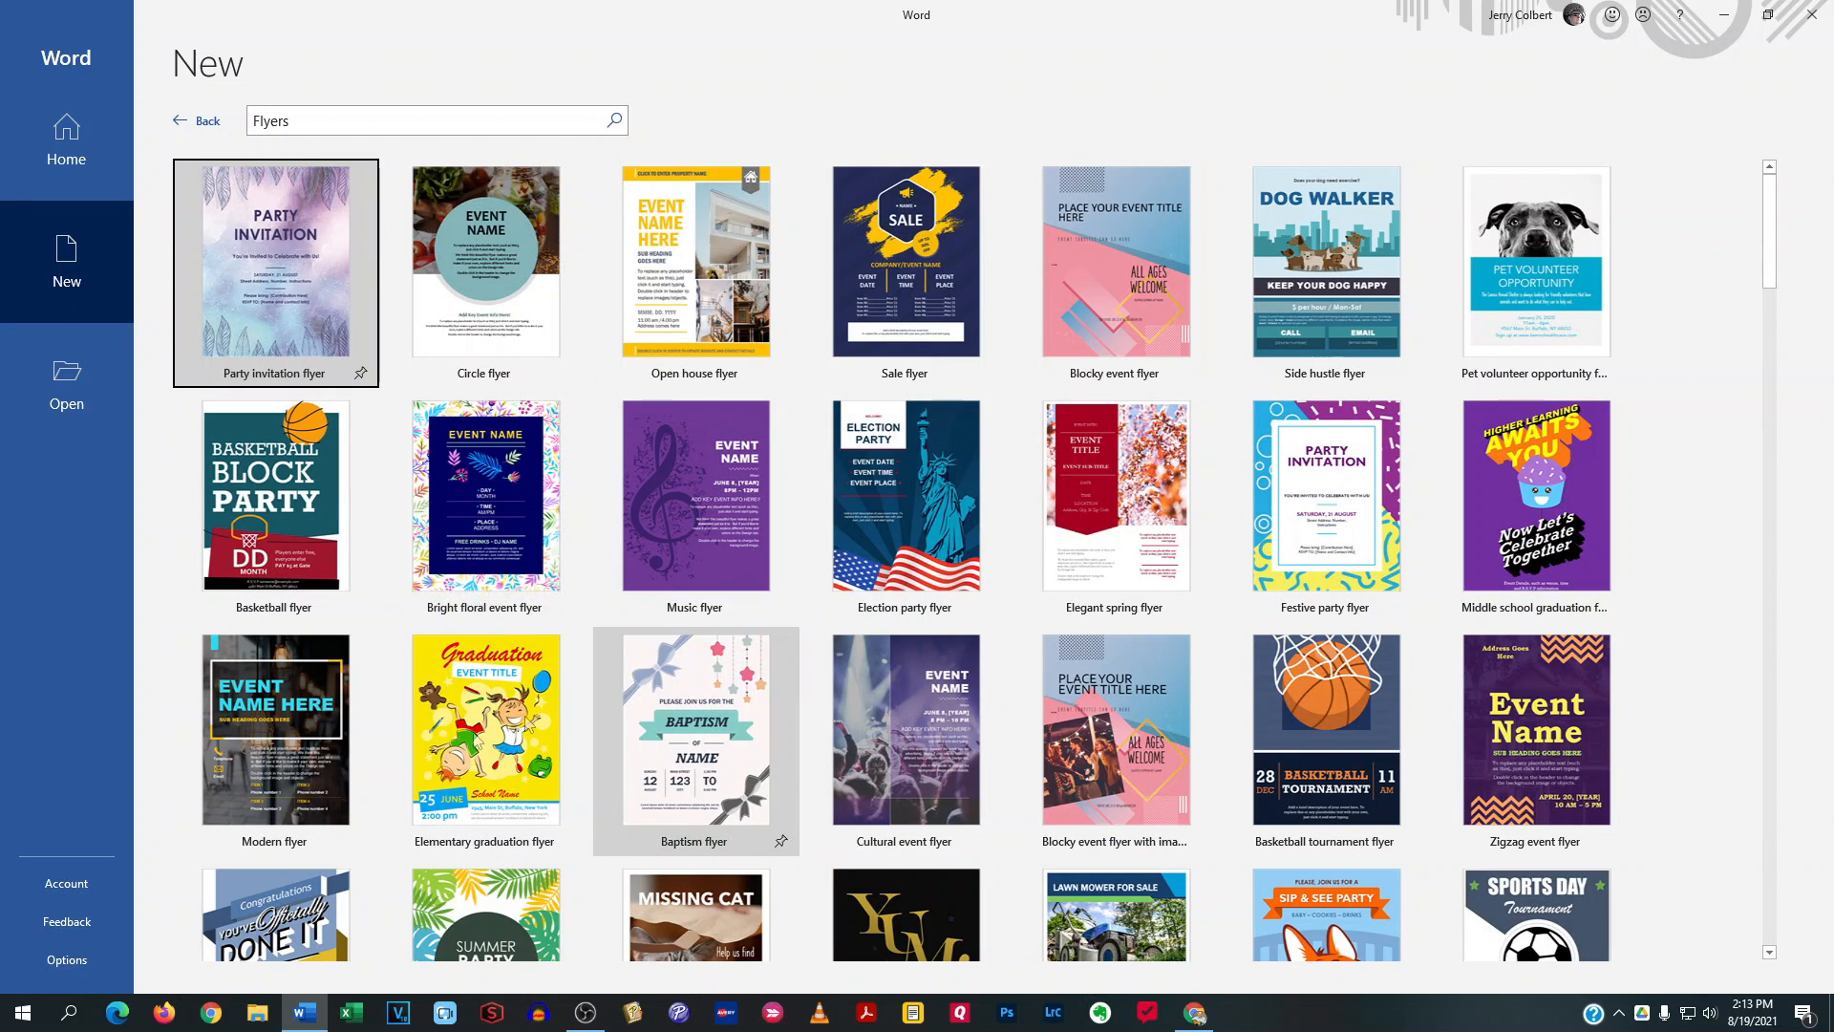
pyautogui.click(493, 268)
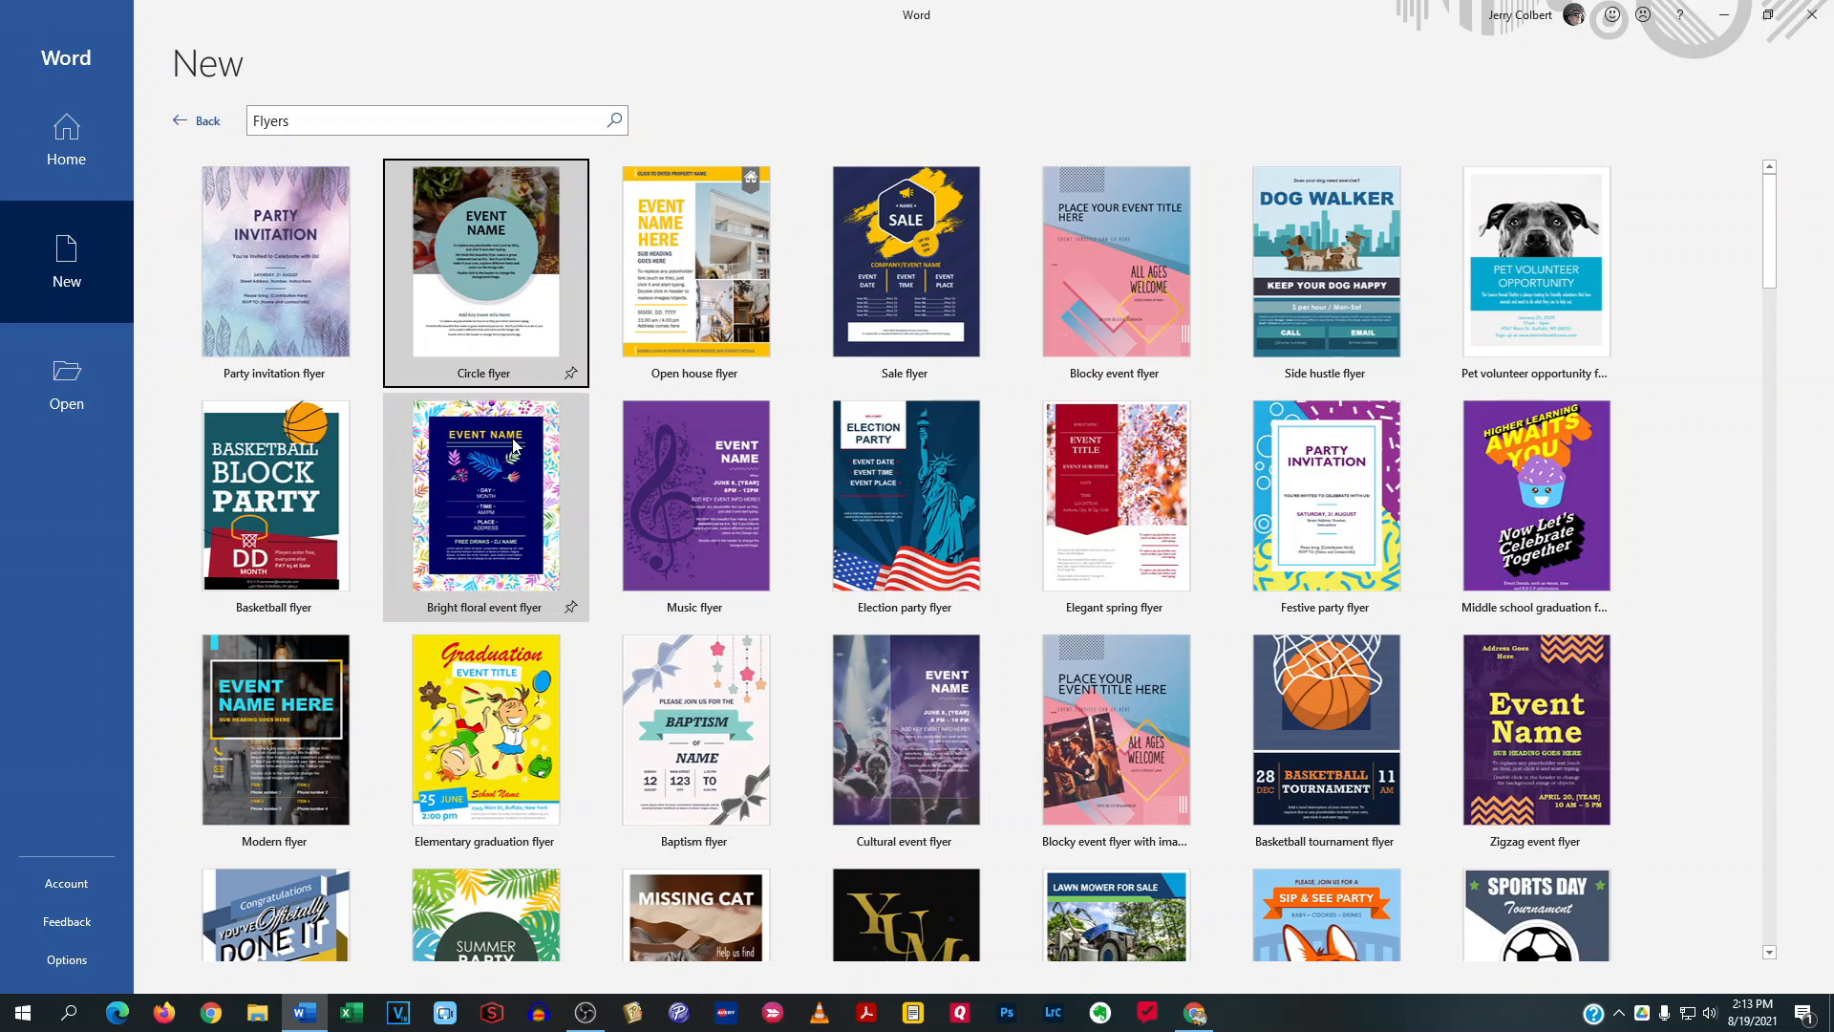
pyautogui.click(1039, 587)
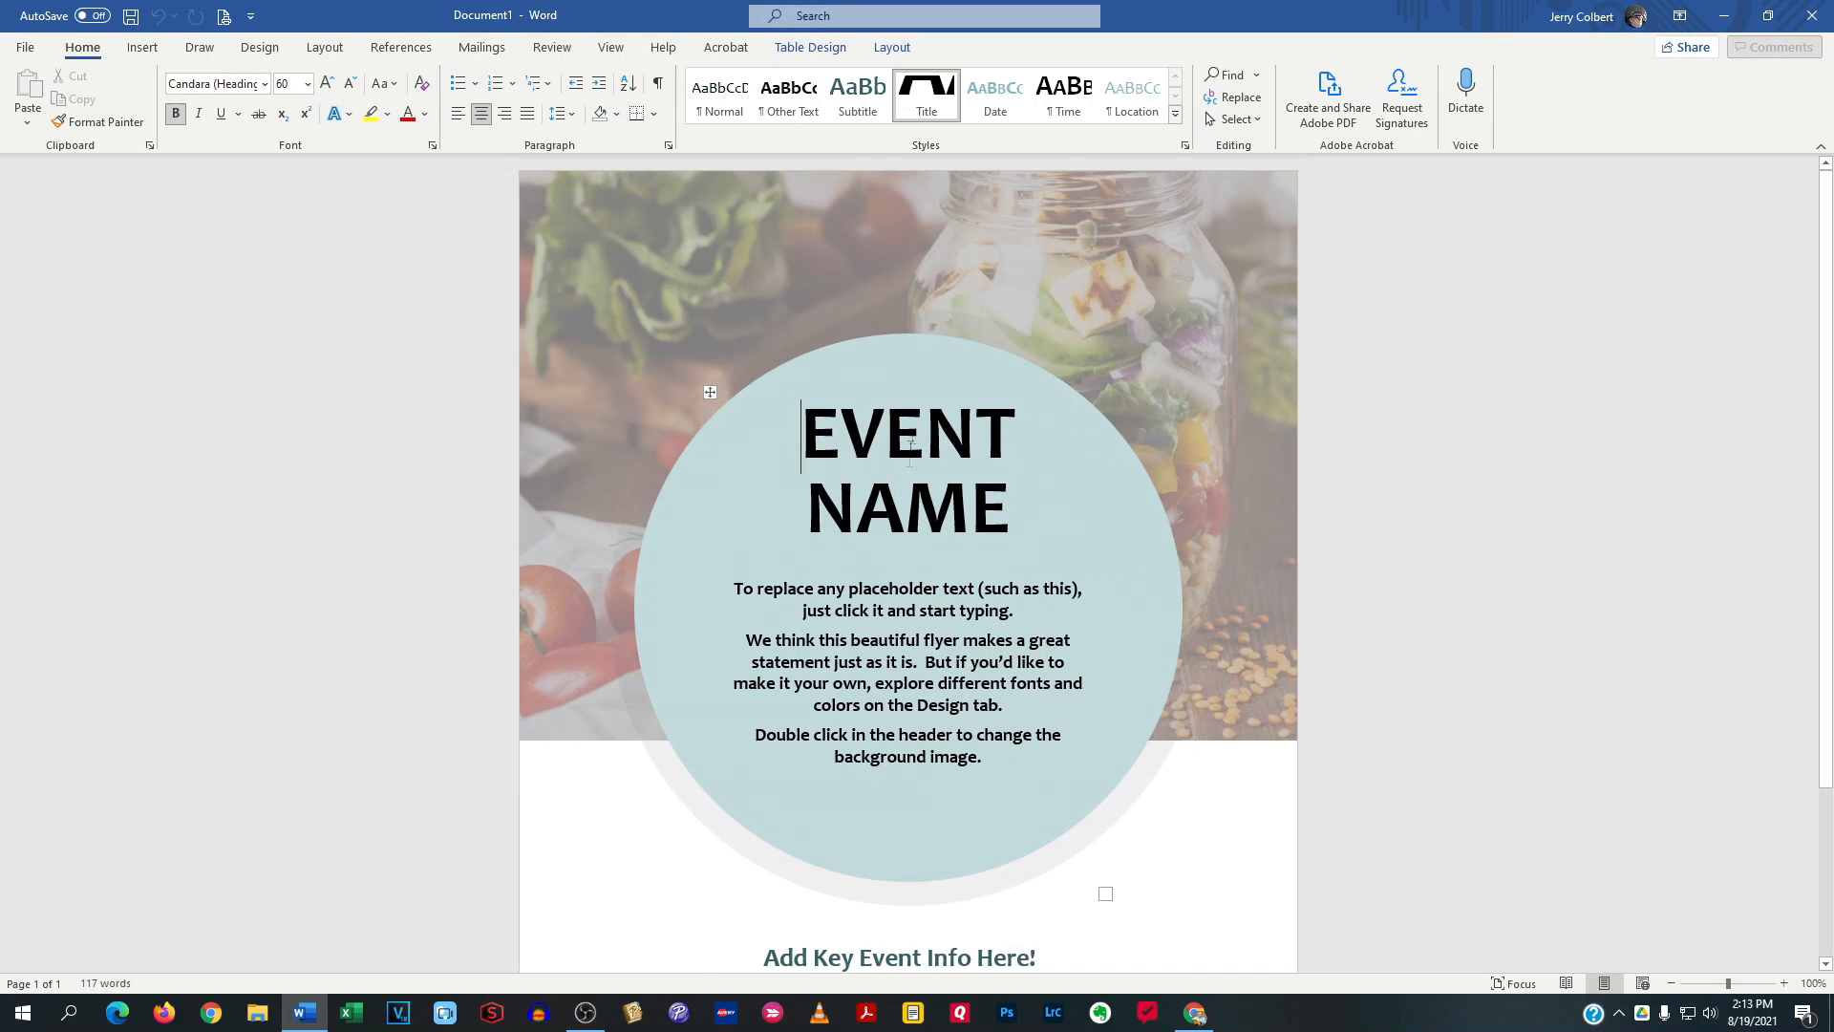
# Select the flyer's EVENT NAME placeholder, look over the rest of the page, and close the document without saving
pyautogui.click(879, 502)
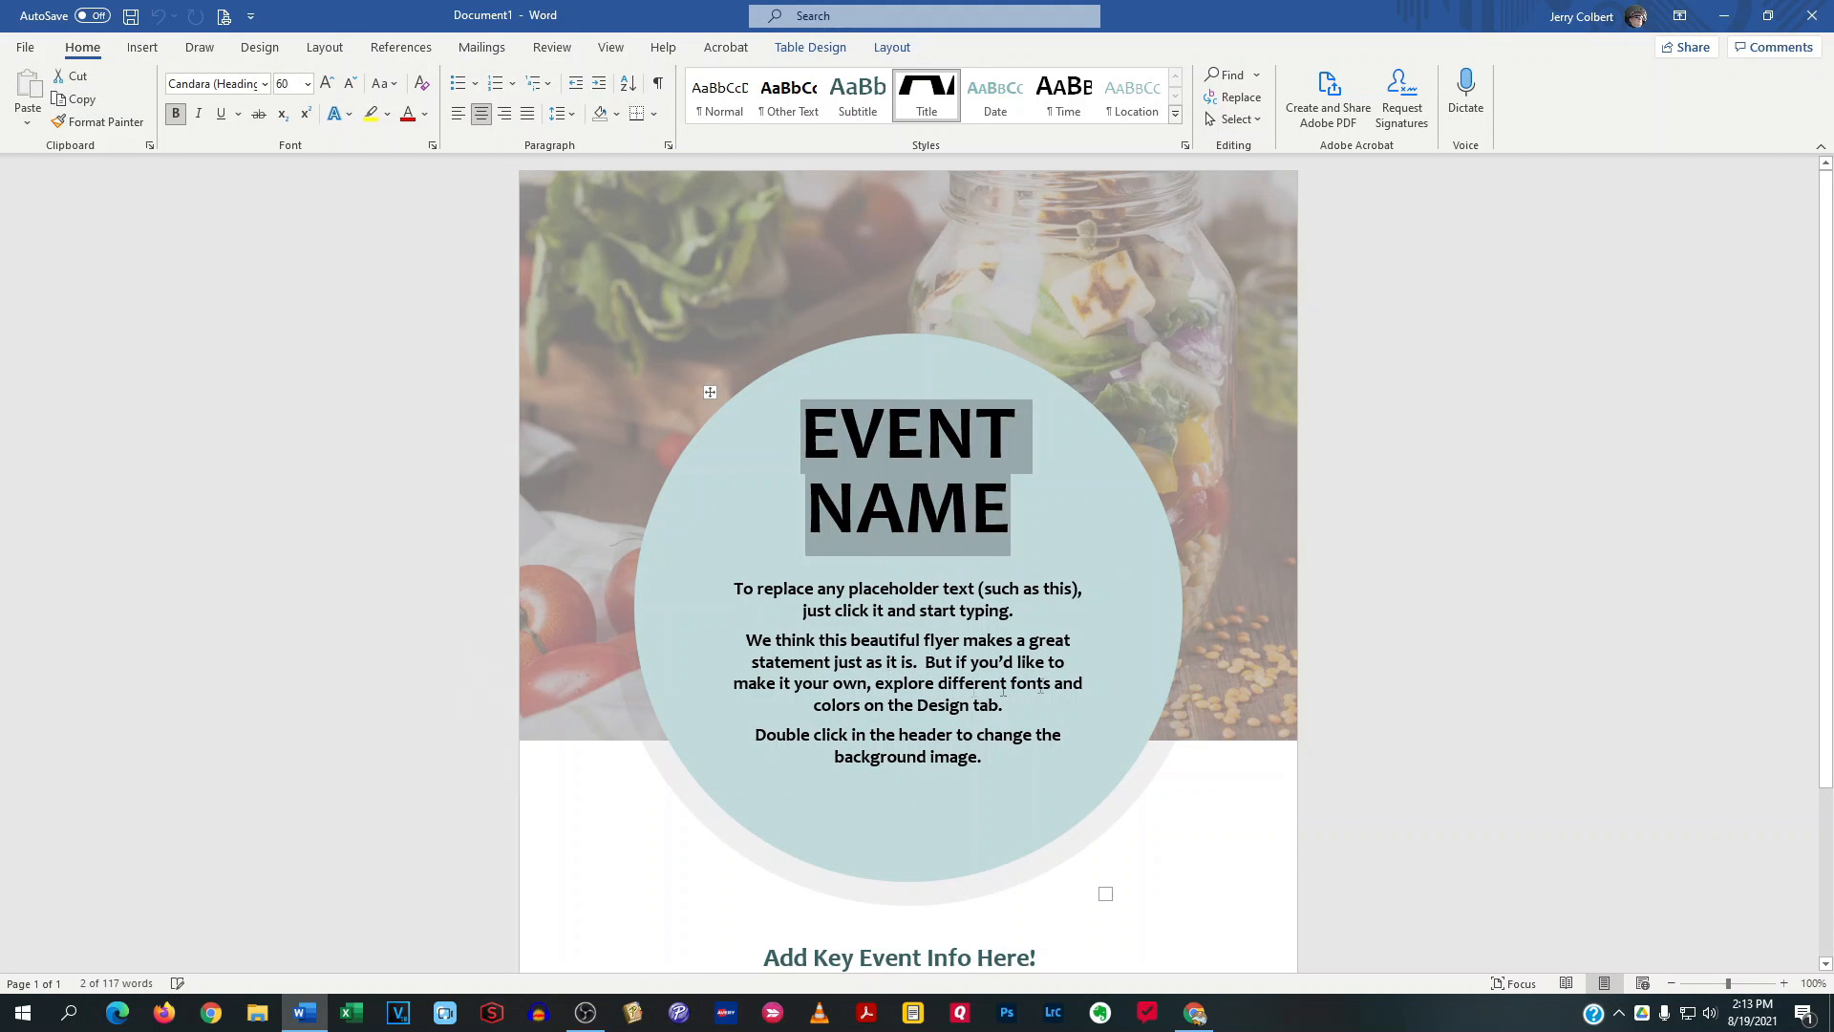
pyautogui.scroll(-3, 1397, 586)
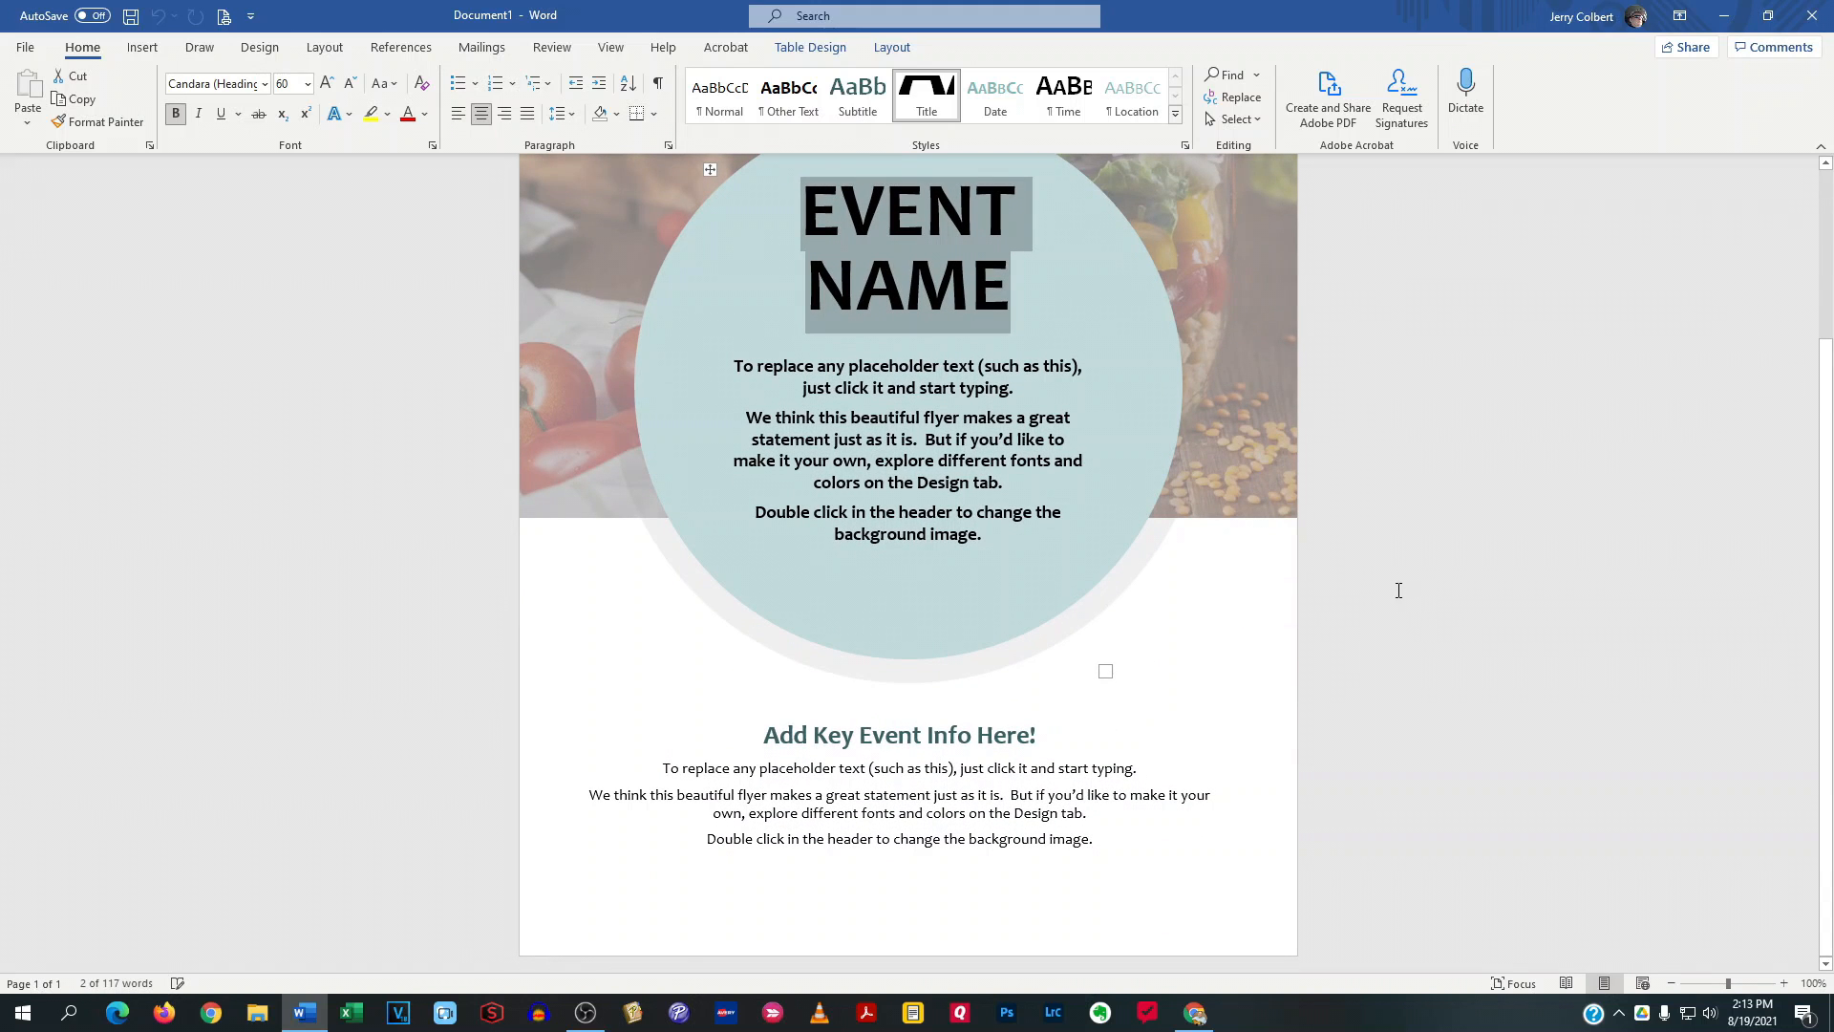
pyautogui.click(1817, 18)
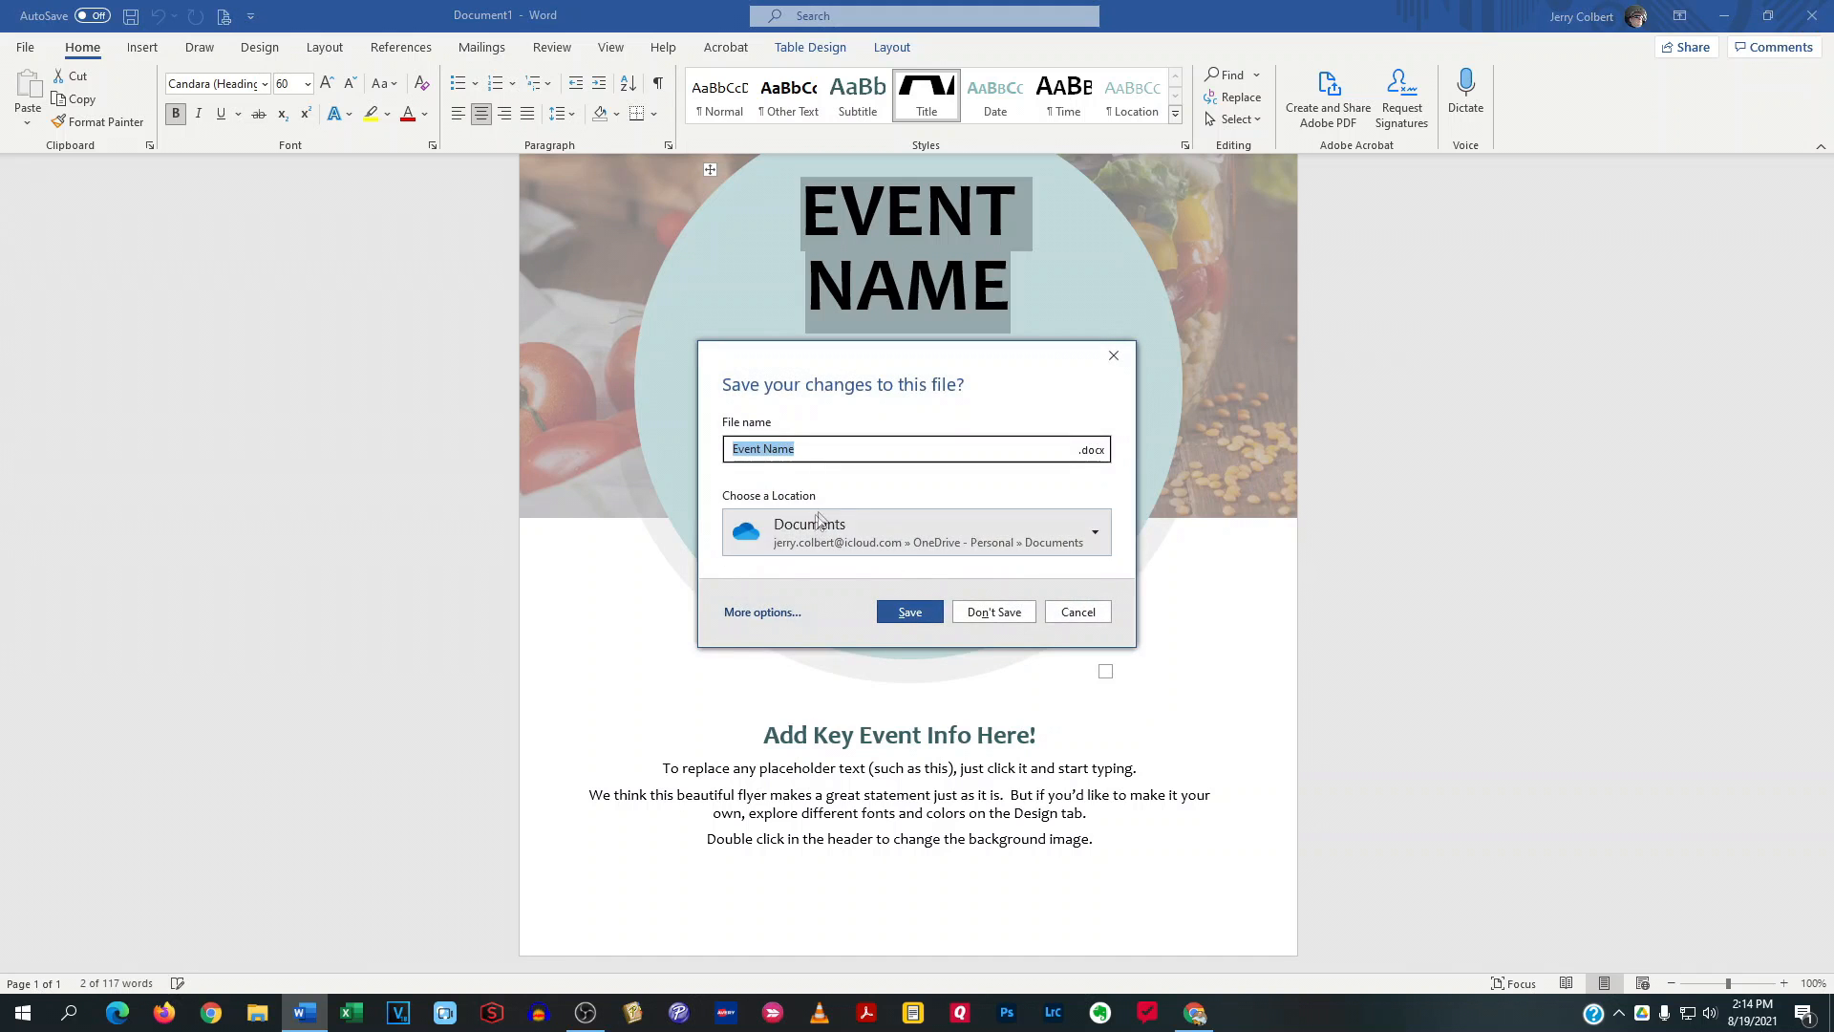
pyautogui.click(993, 612)
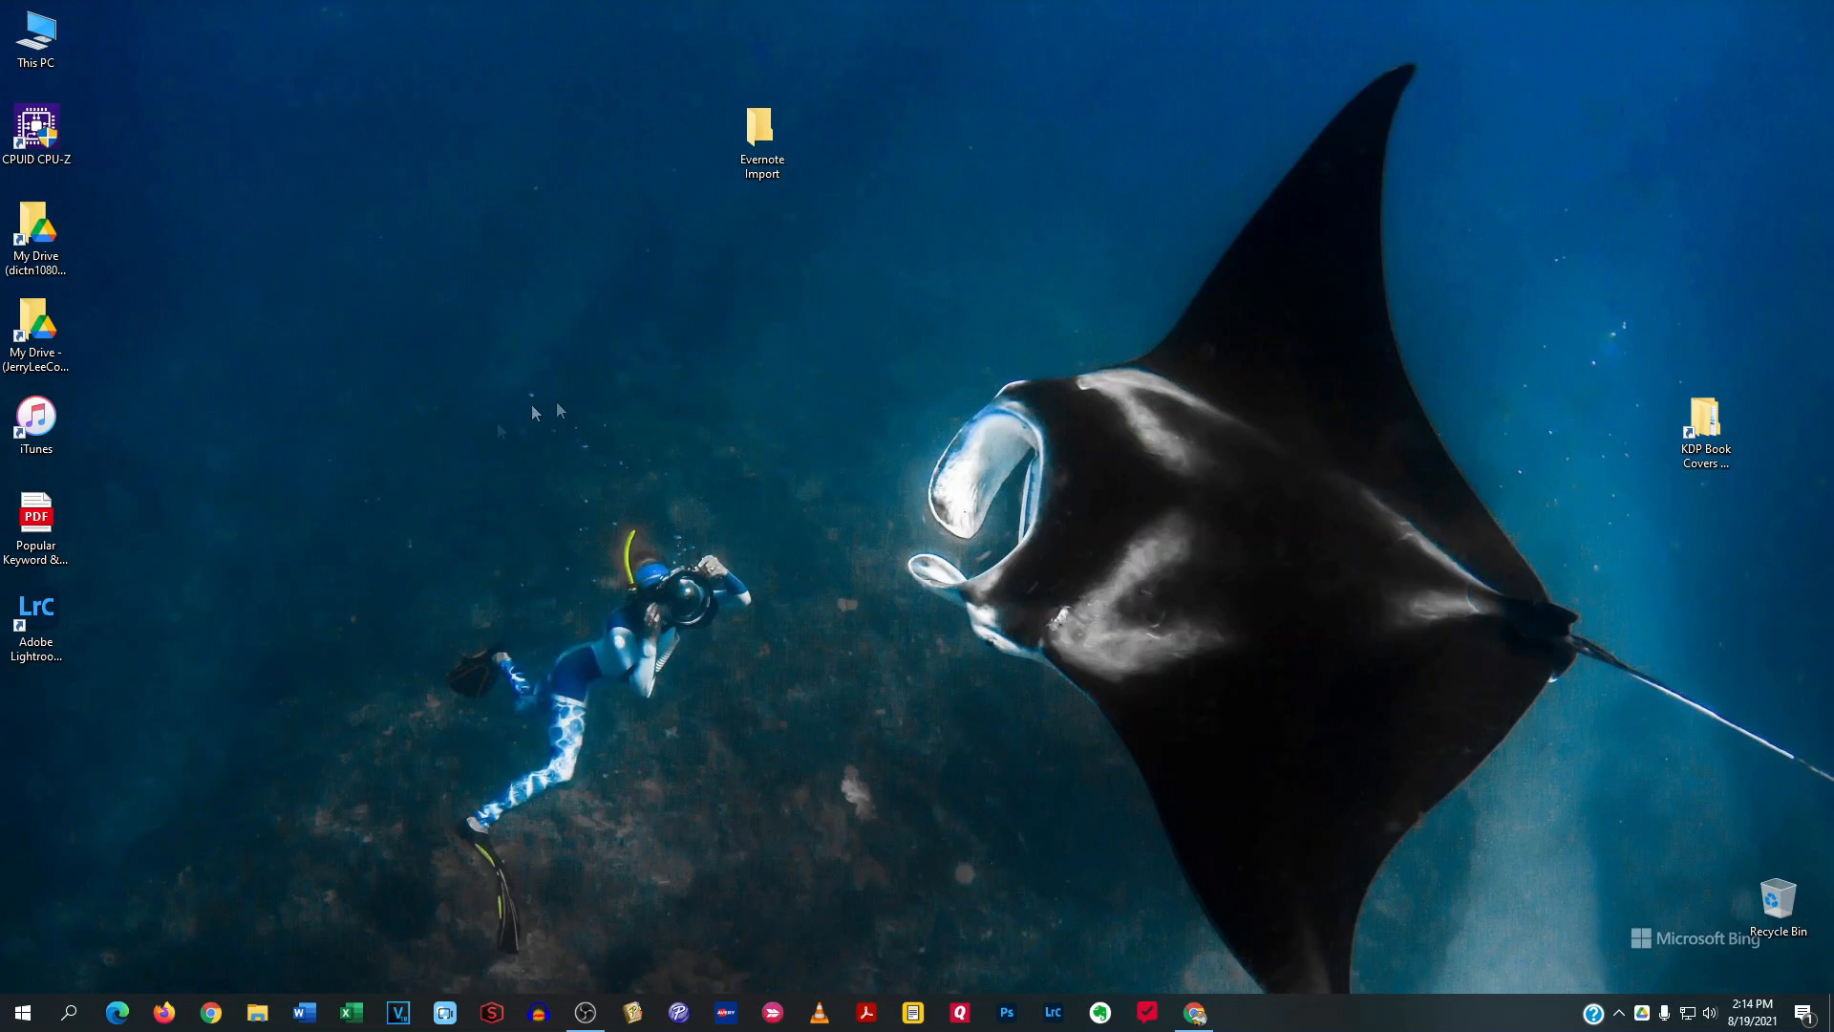
# Reopen Word and examine its New, Open, Account and Feedback pages and the general program options without changing anything
pyautogui.click(304, 1012)
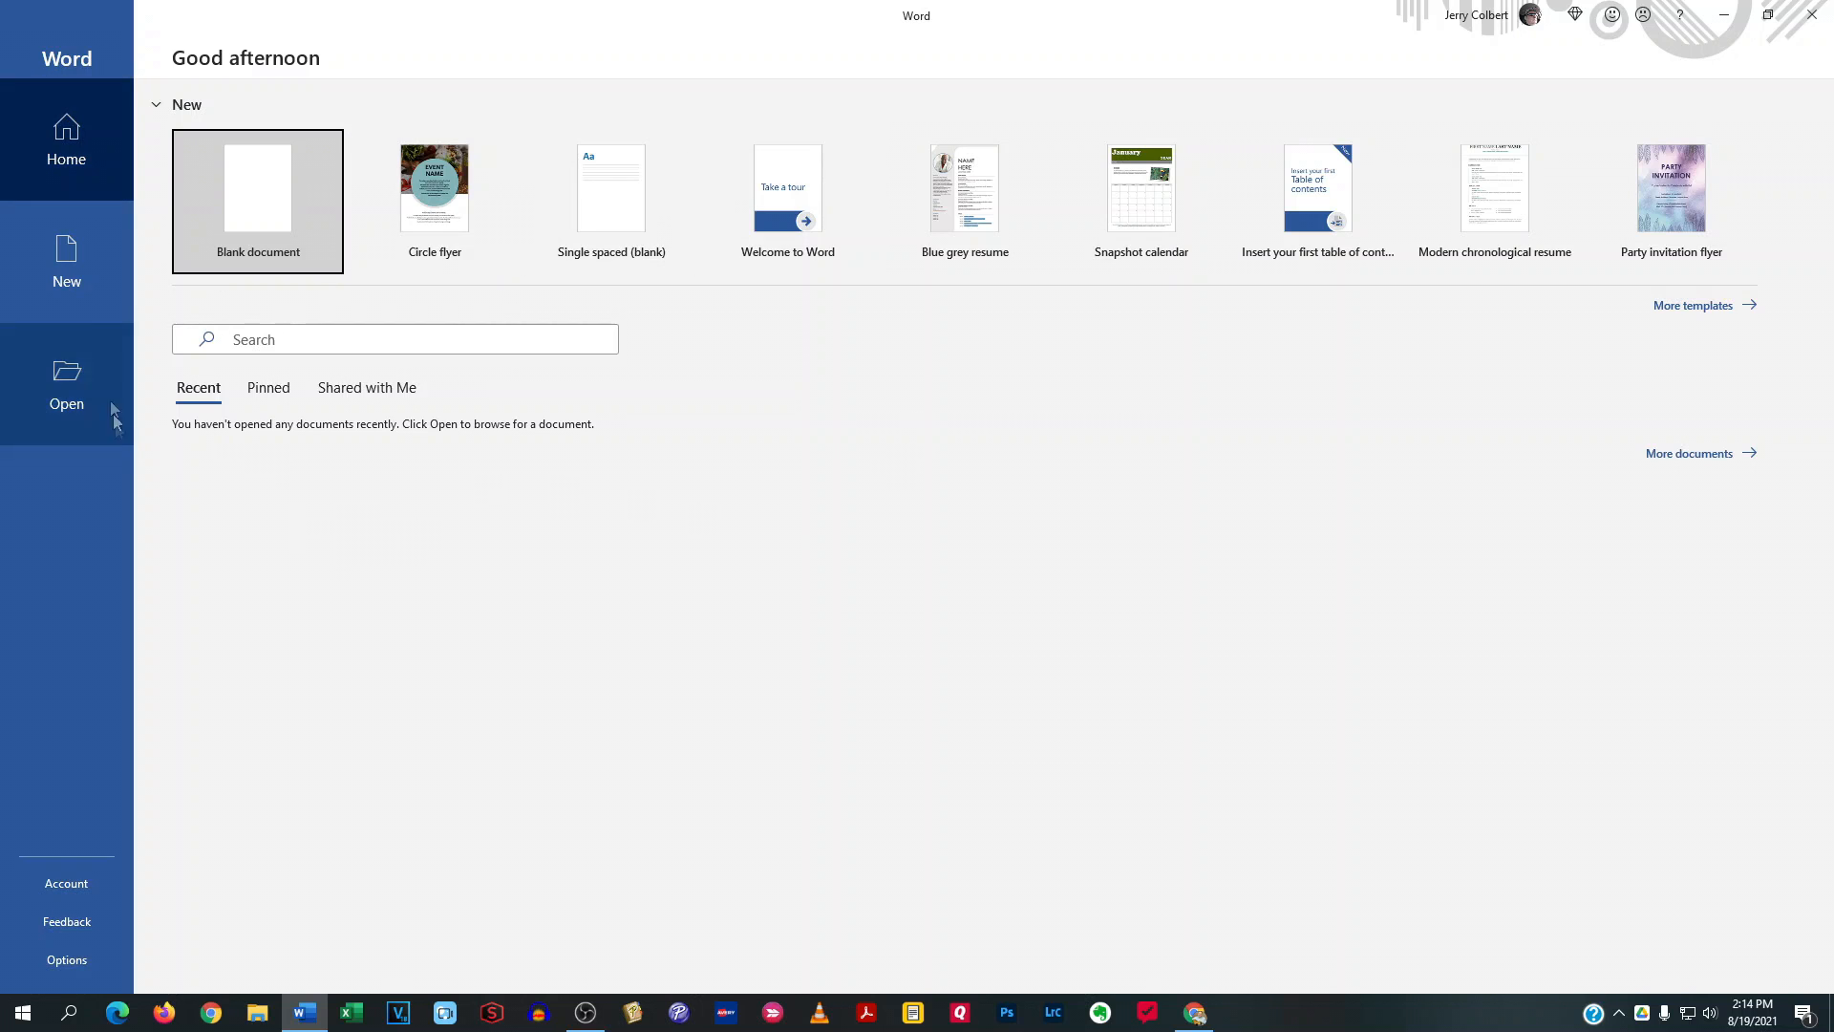
pyautogui.click(75, 268)
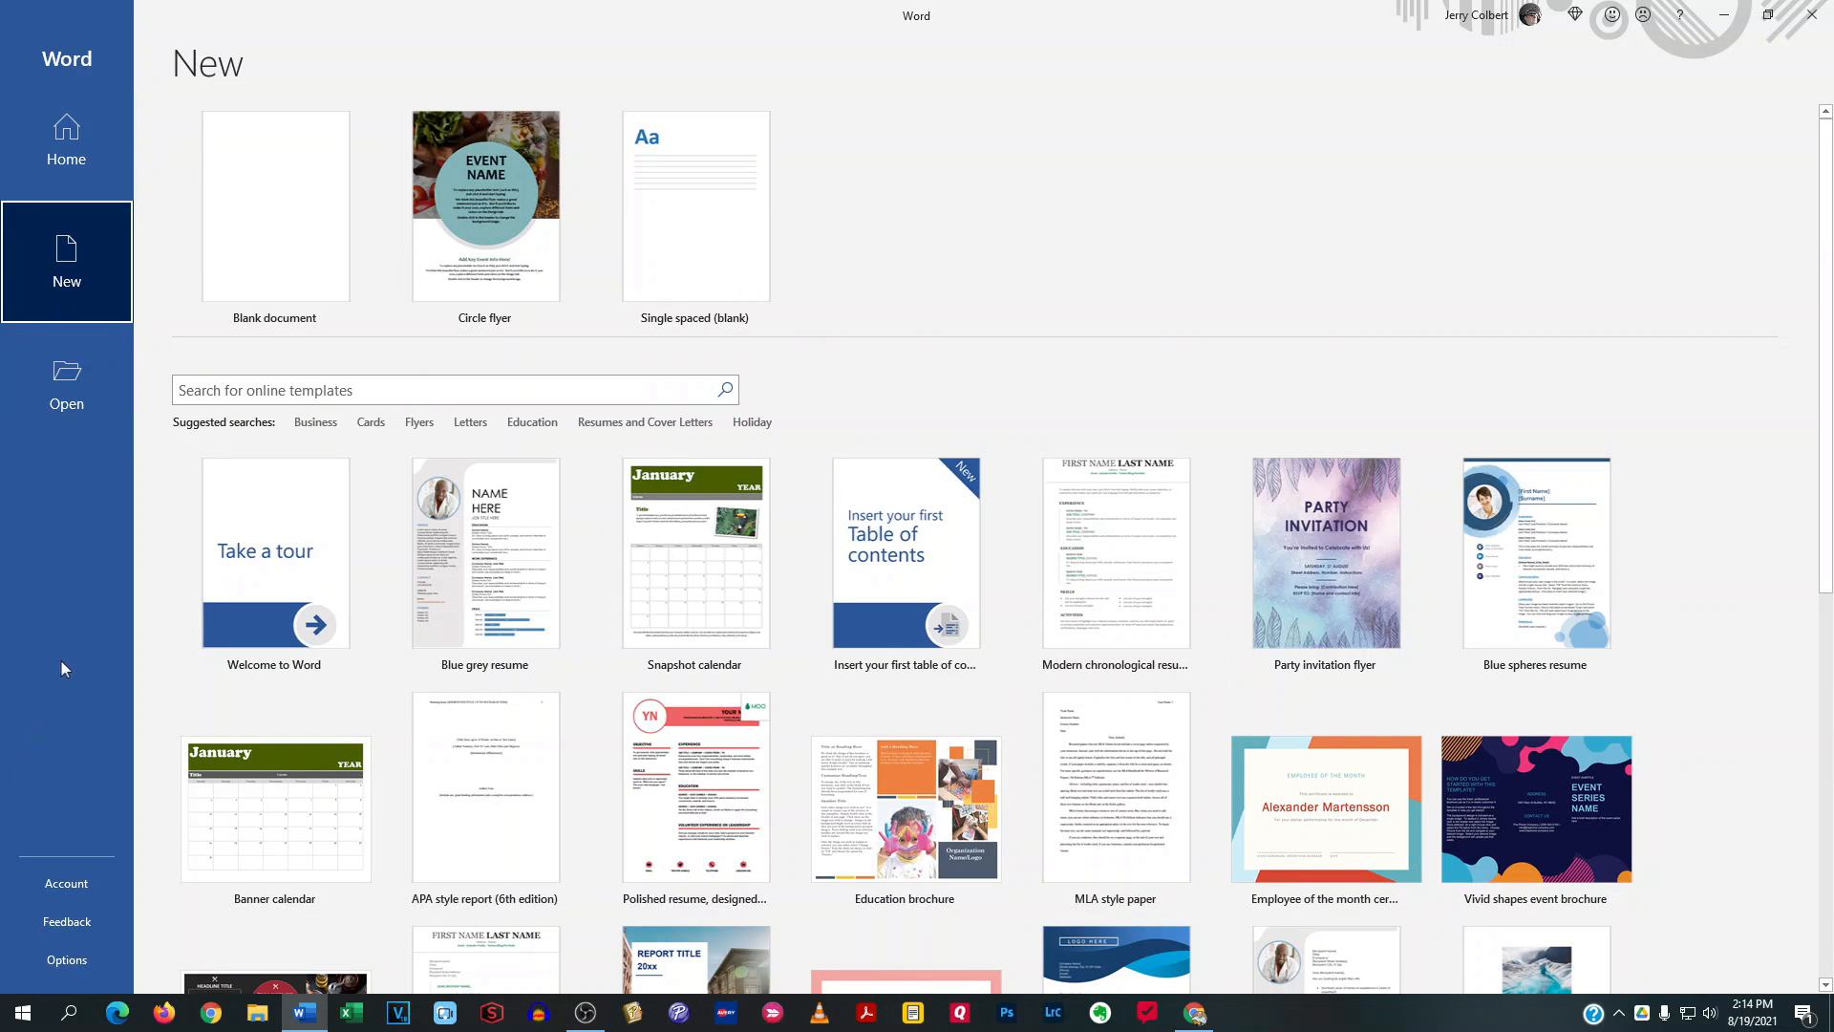
pyautogui.click(67, 377)
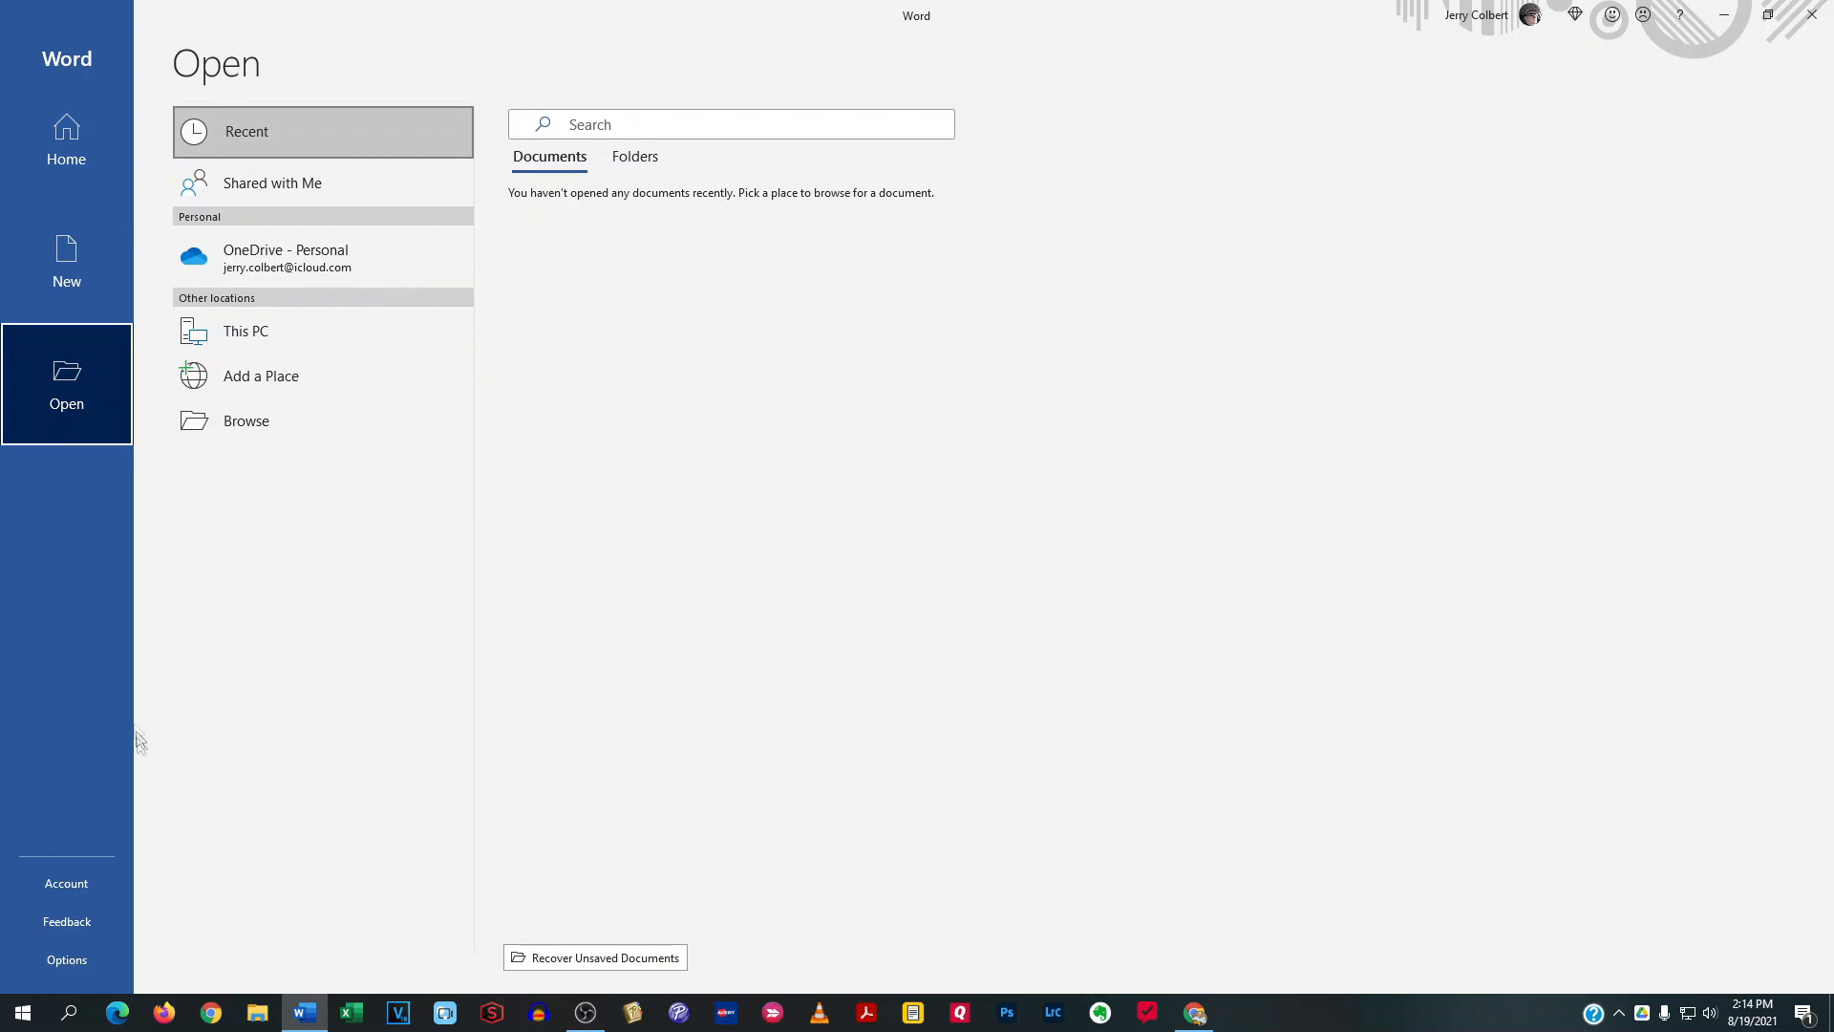
pyautogui.click(74, 886)
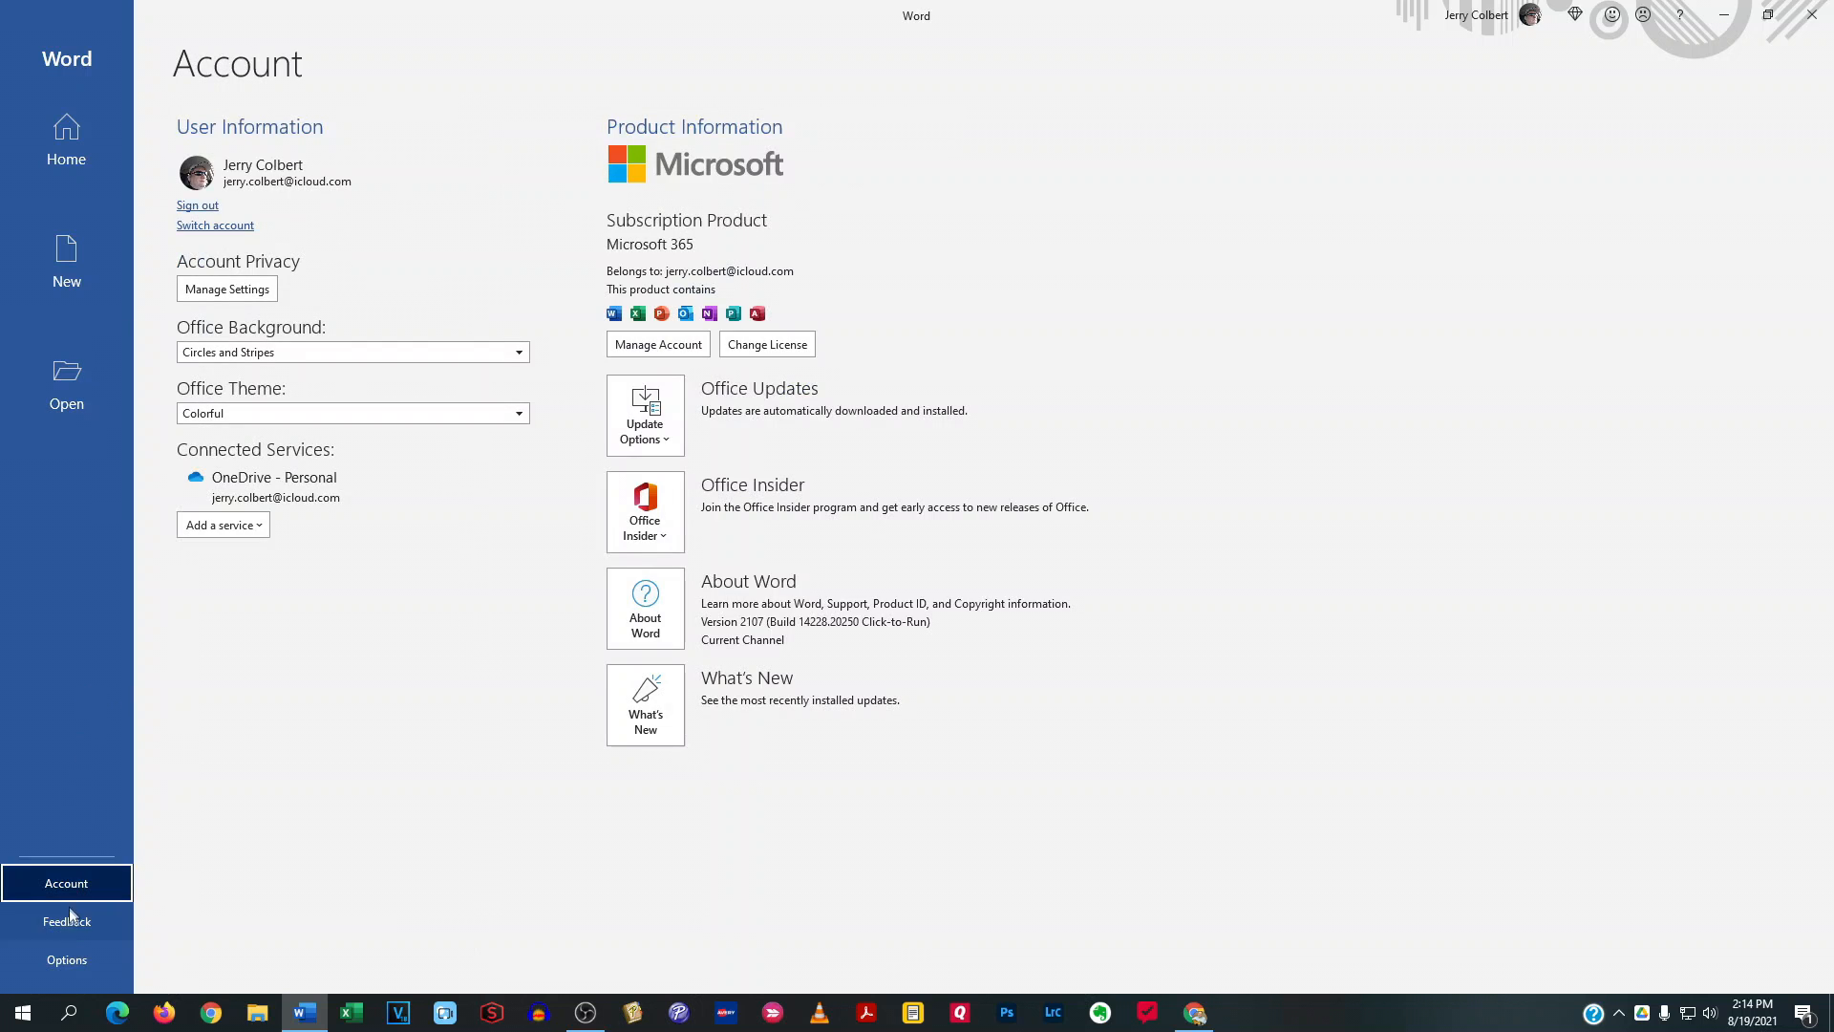
pyautogui.click(71, 922)
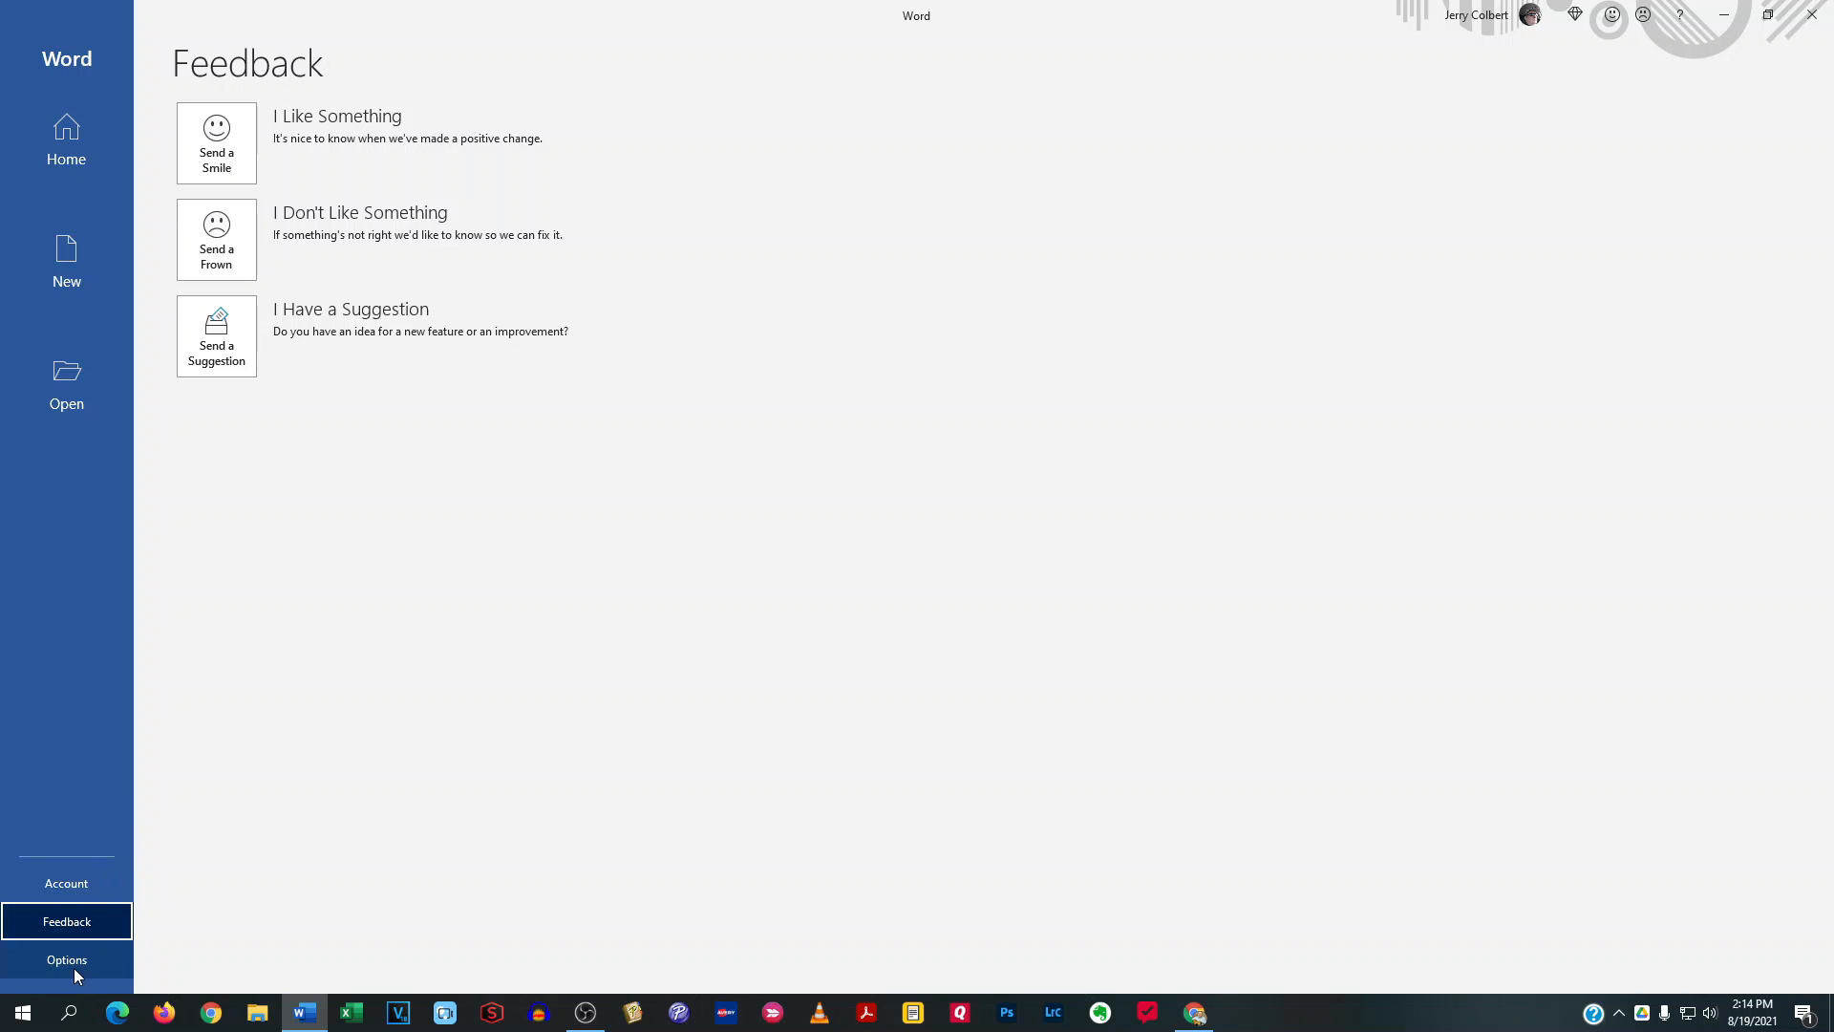
pyautogui.click(72, 963)
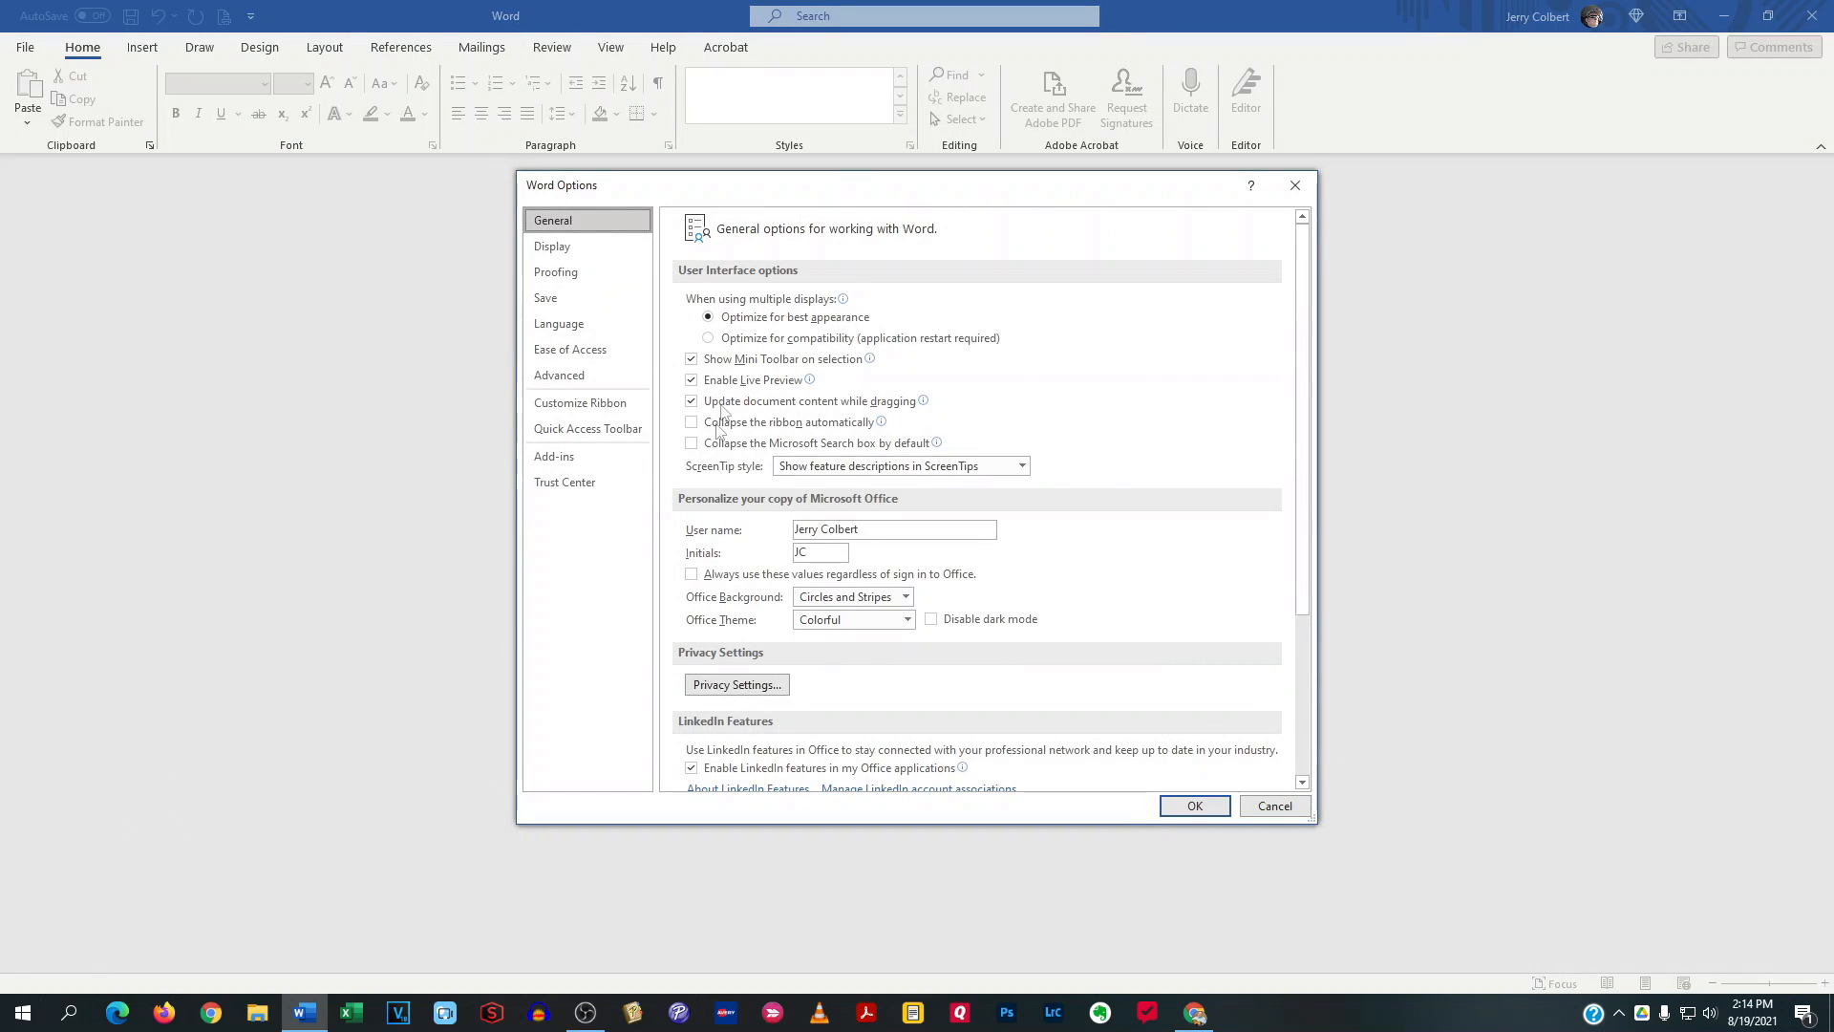
pyautogui.click(1290, 809)
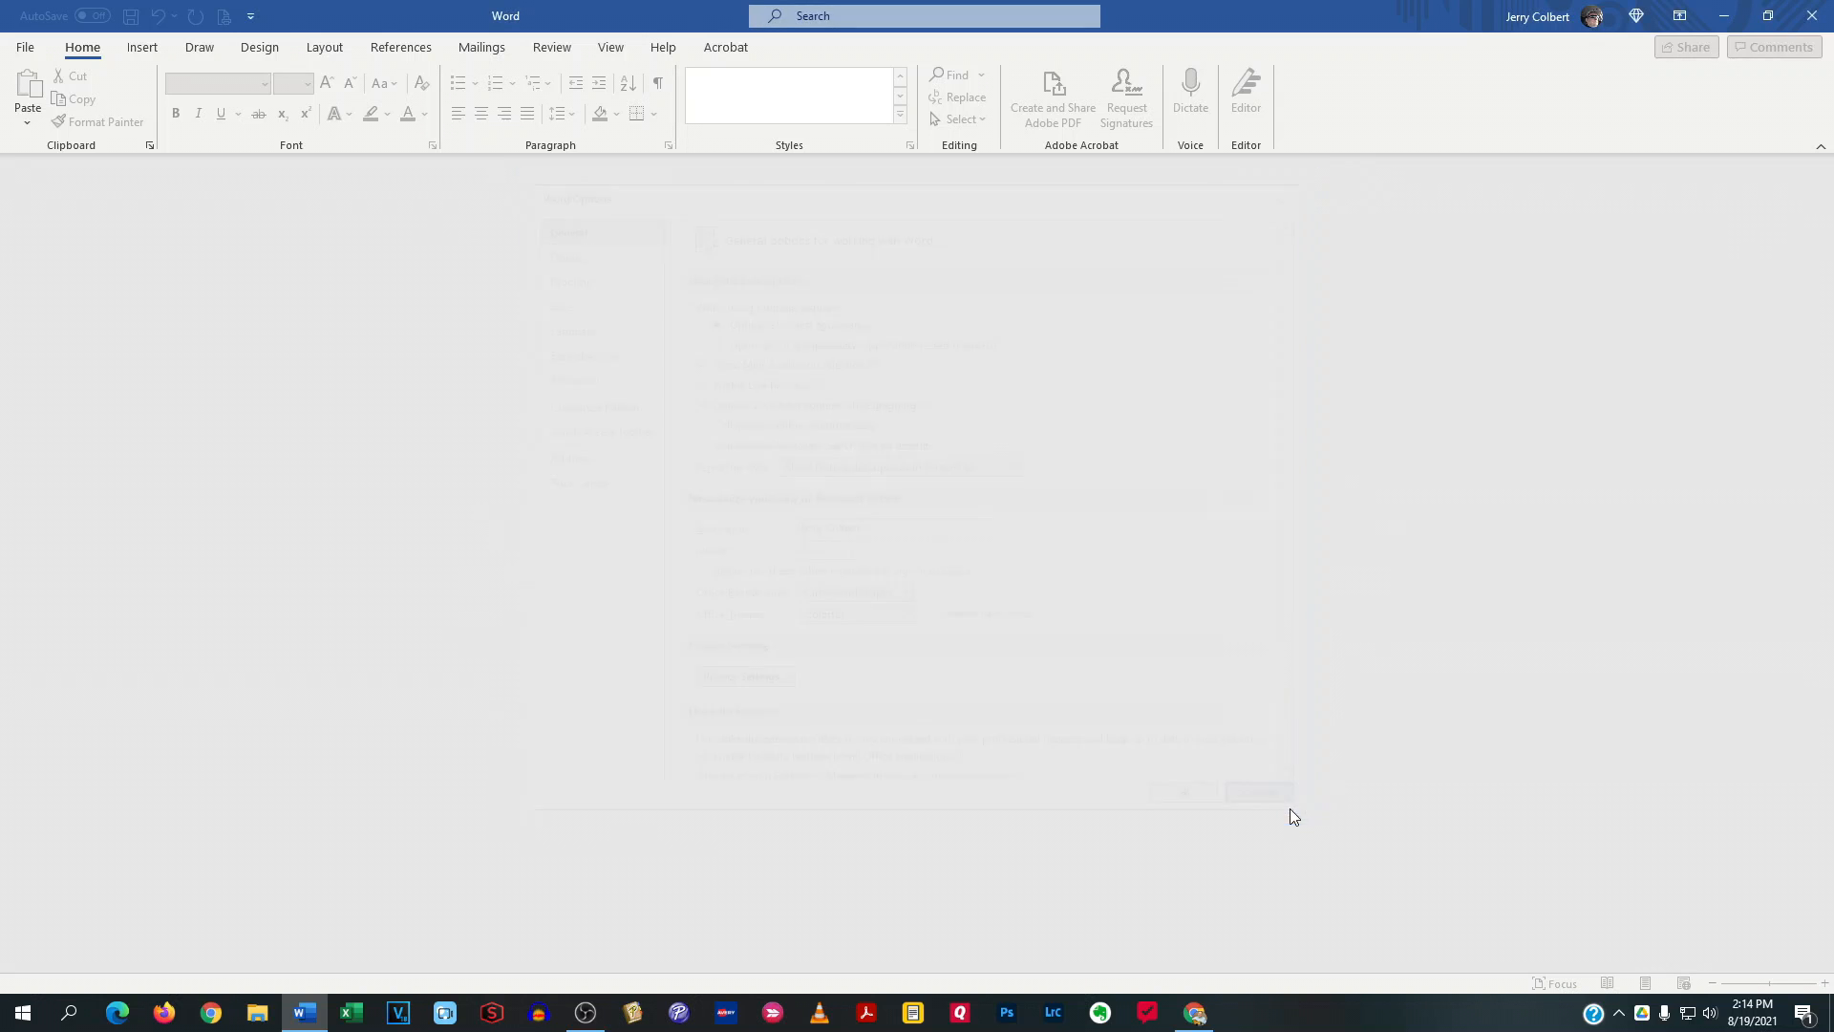
# Create a blank document and enter the text "This is my first episode of Windows Word for Beginners"
pyautogui.click(25, 47)
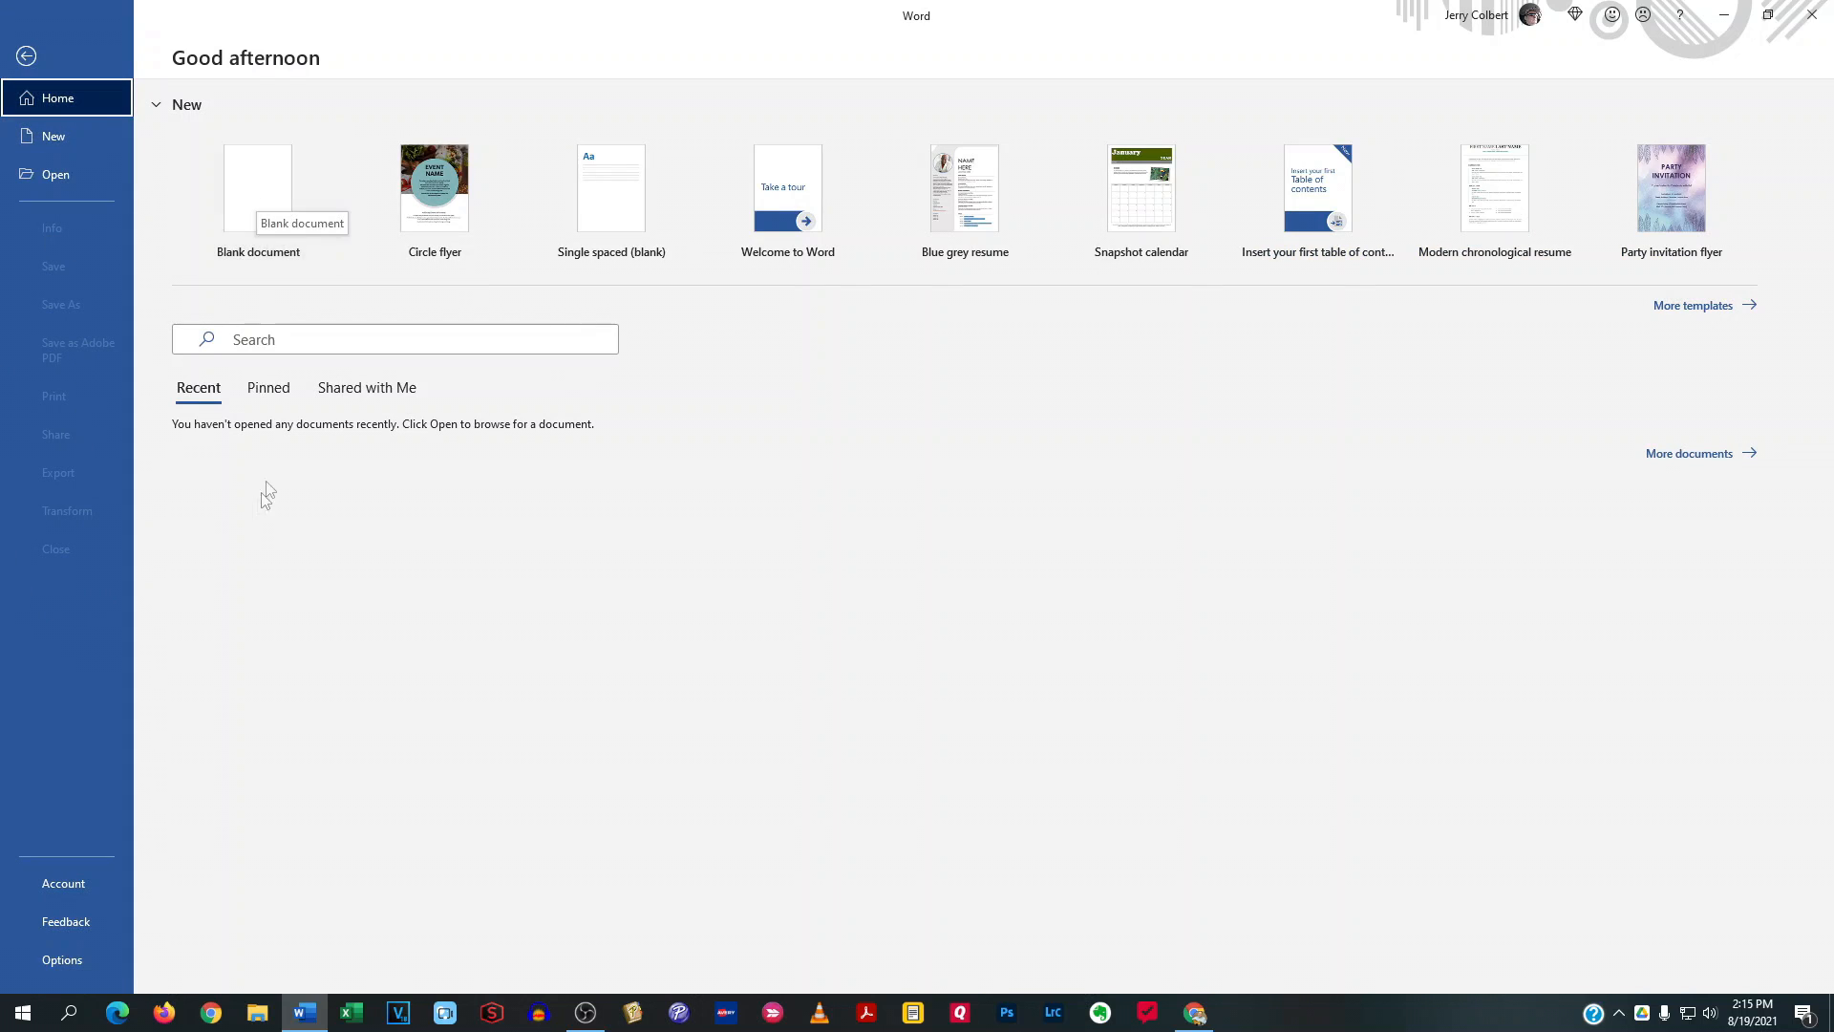
pyautogui.click(275, 208)
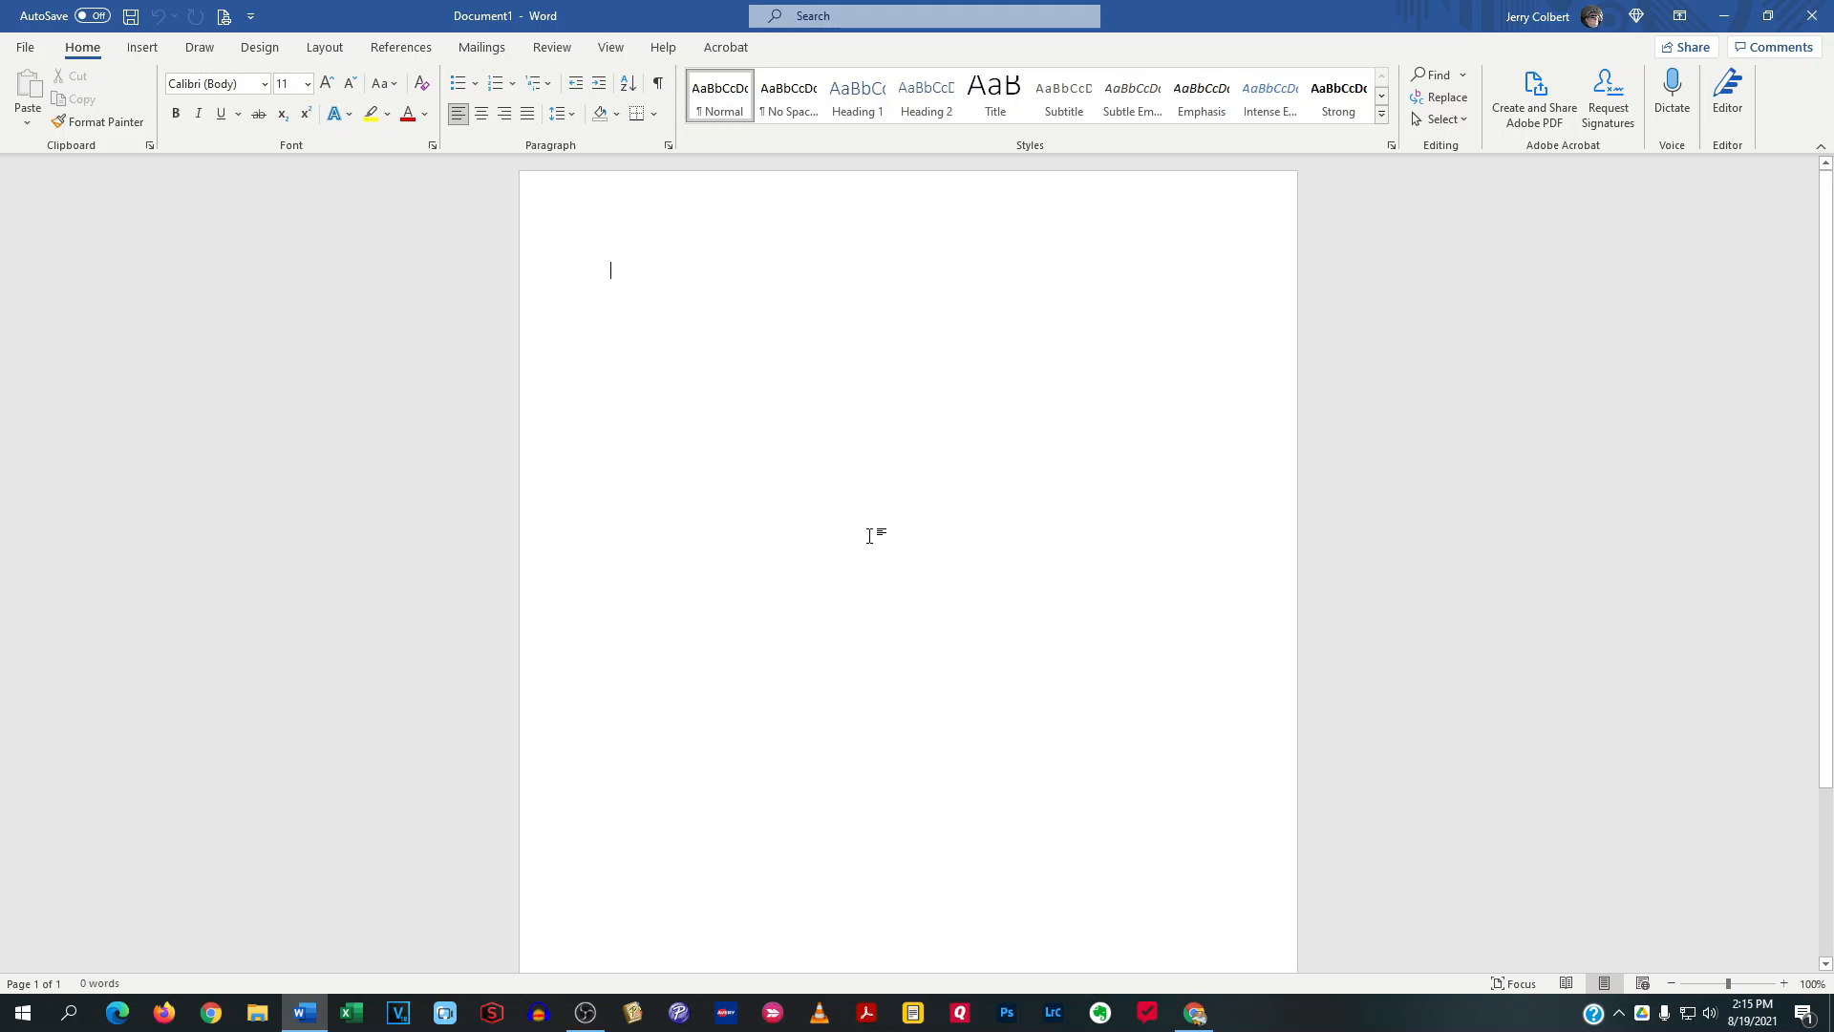
pyautogui.write('This is my first episode of Windows Word')
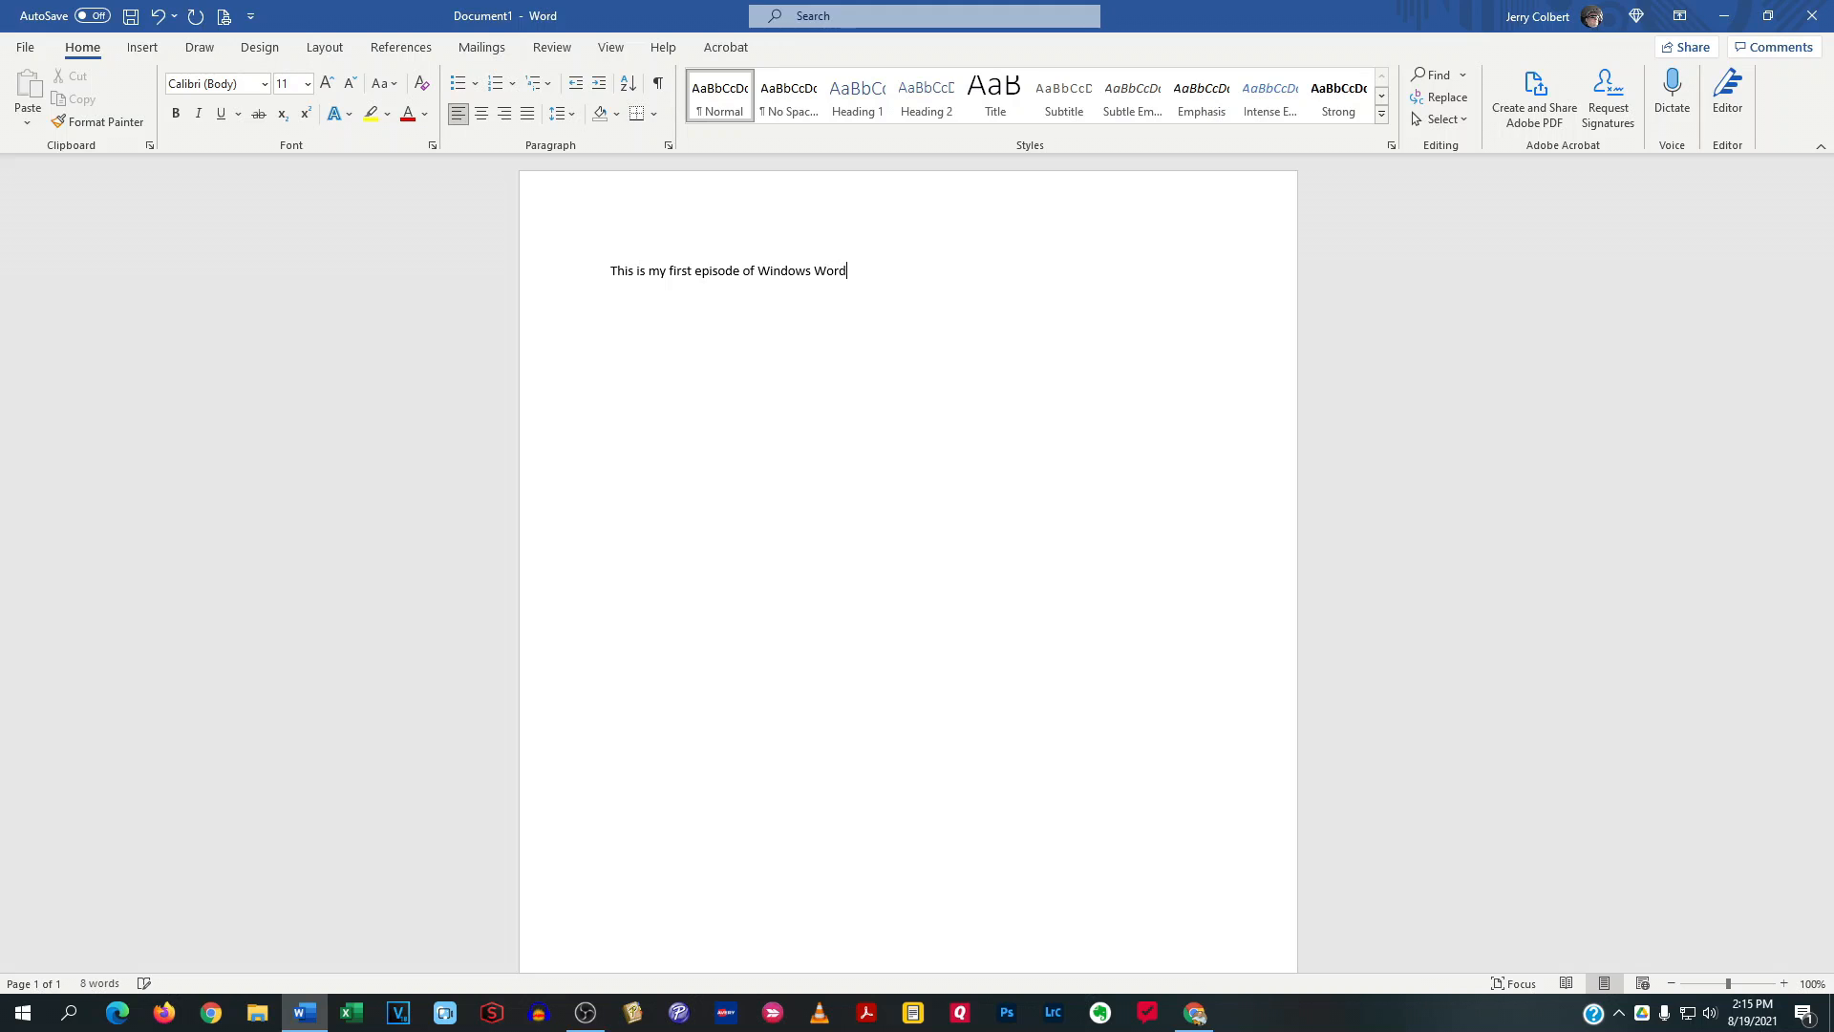
pyautogui.write(' for Beginners')
# Set the font size of the whole sentence to 22
pyautogui.click(307, 88)
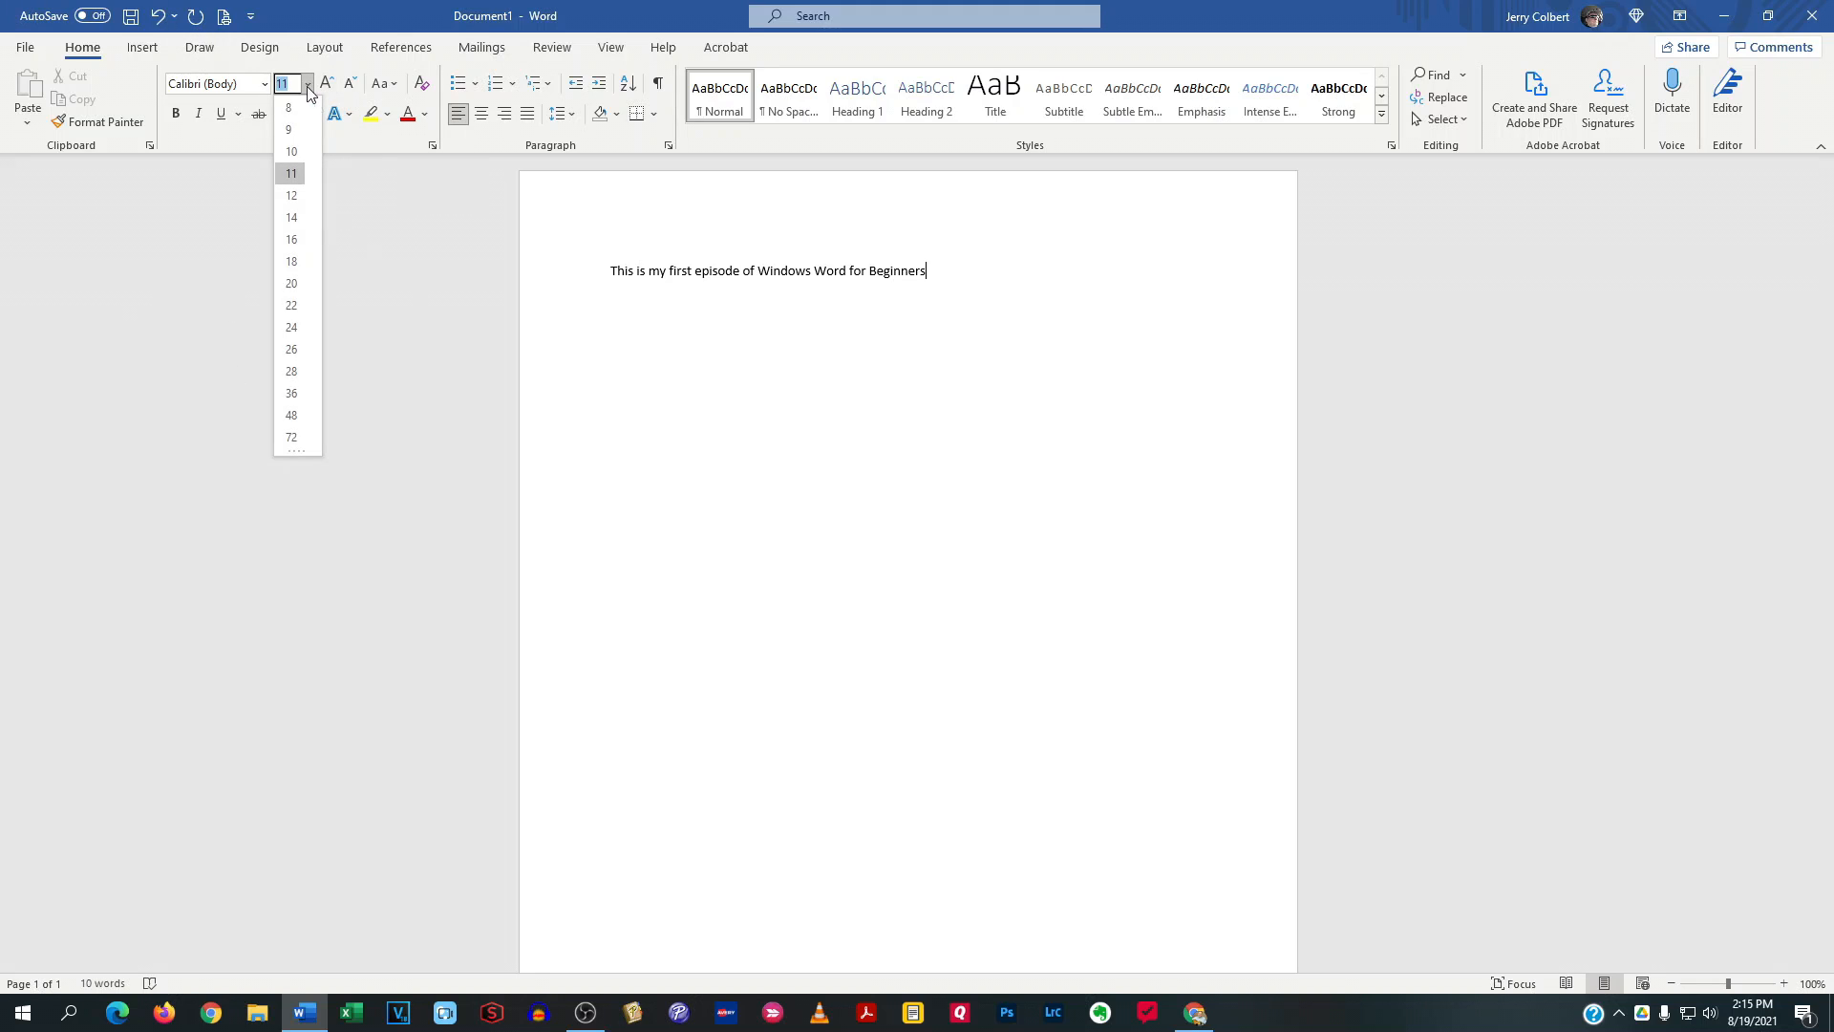
pyautogui.click(957, 369)
pyautogui.moveTo(963, 275); pyautogui.dragTo(590, 274)
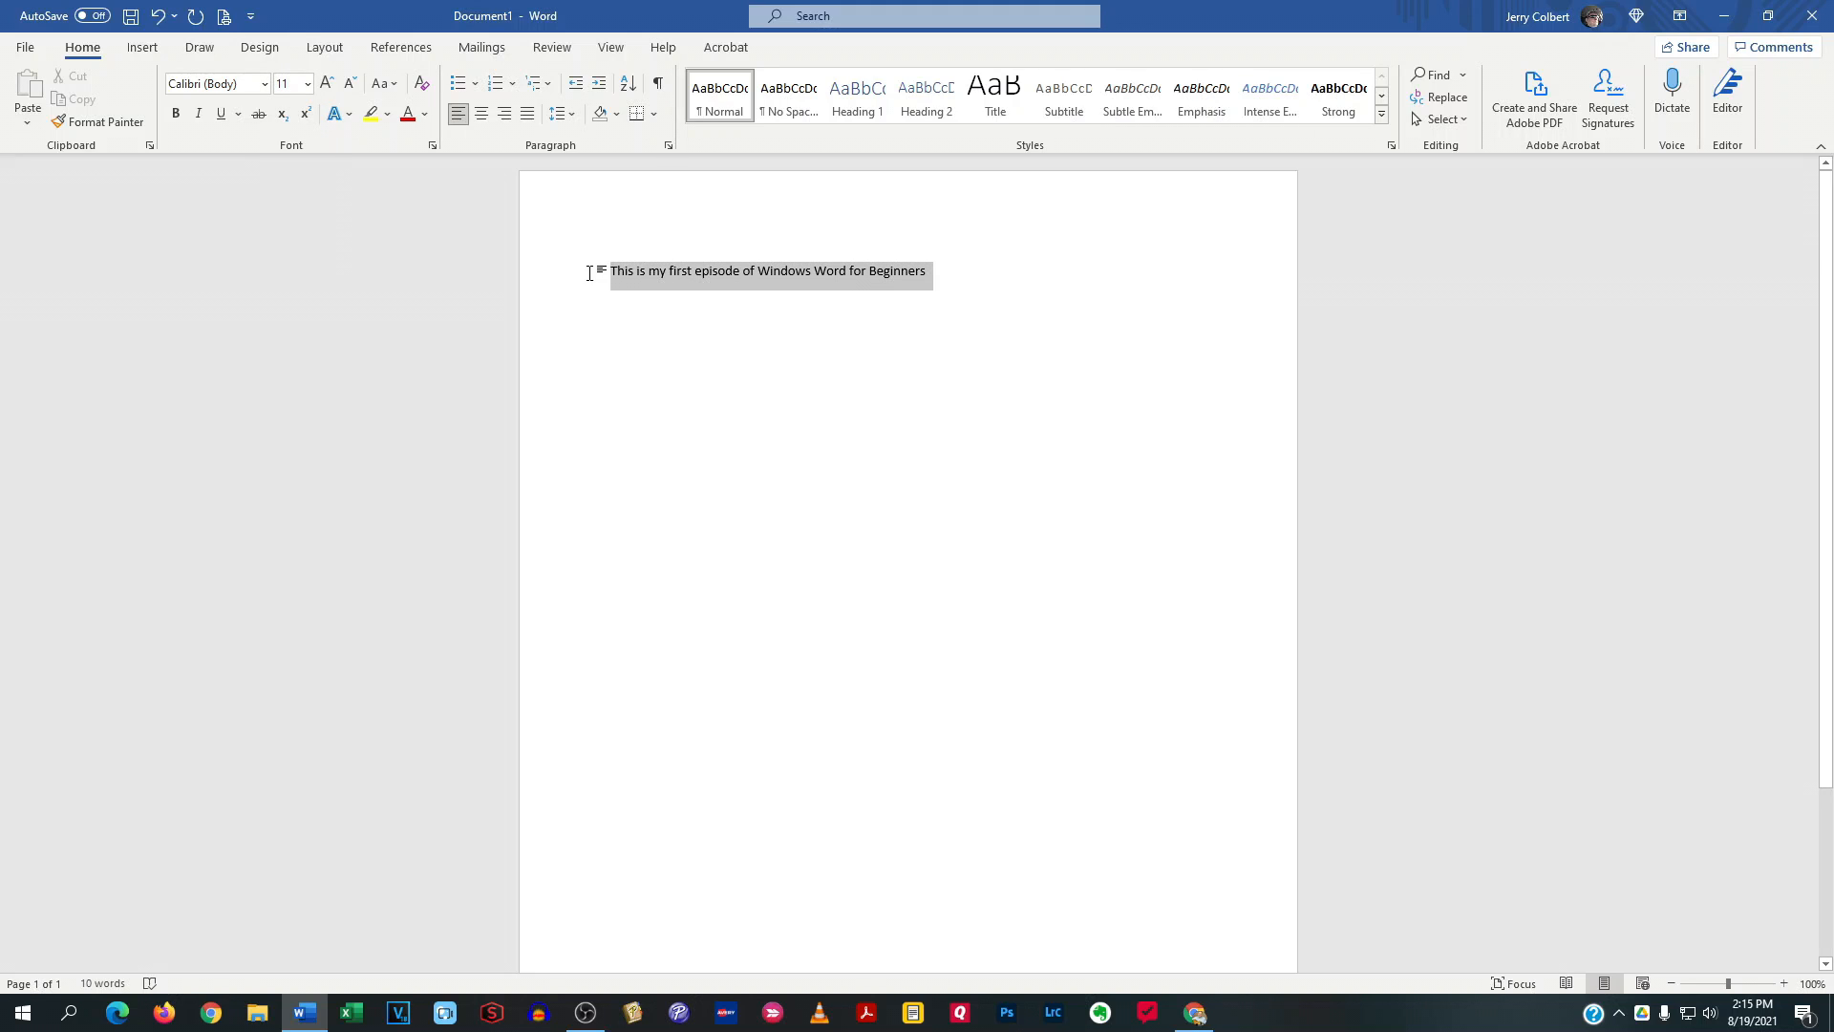
pyautogui.click(974, 273)
pyautogui.moveTo(898, 272); pyautogui.dragTo(537, 272)
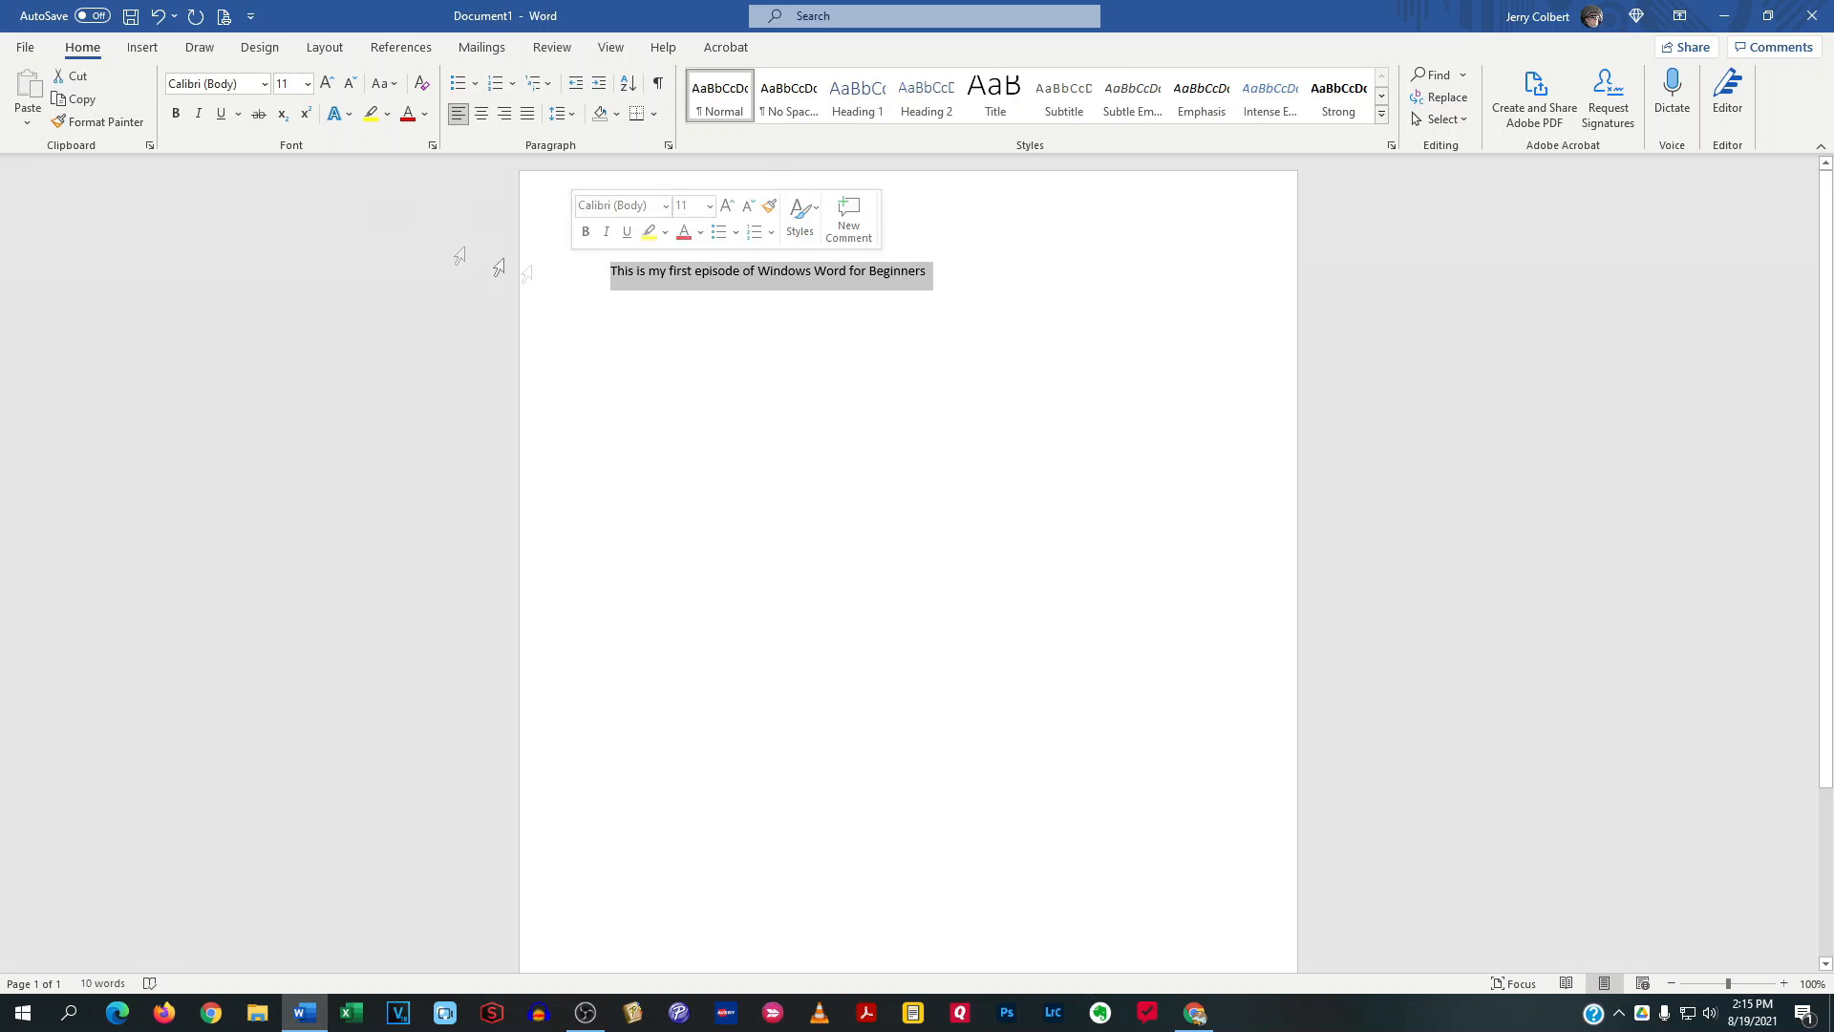
pyautogui.click(307, 84)
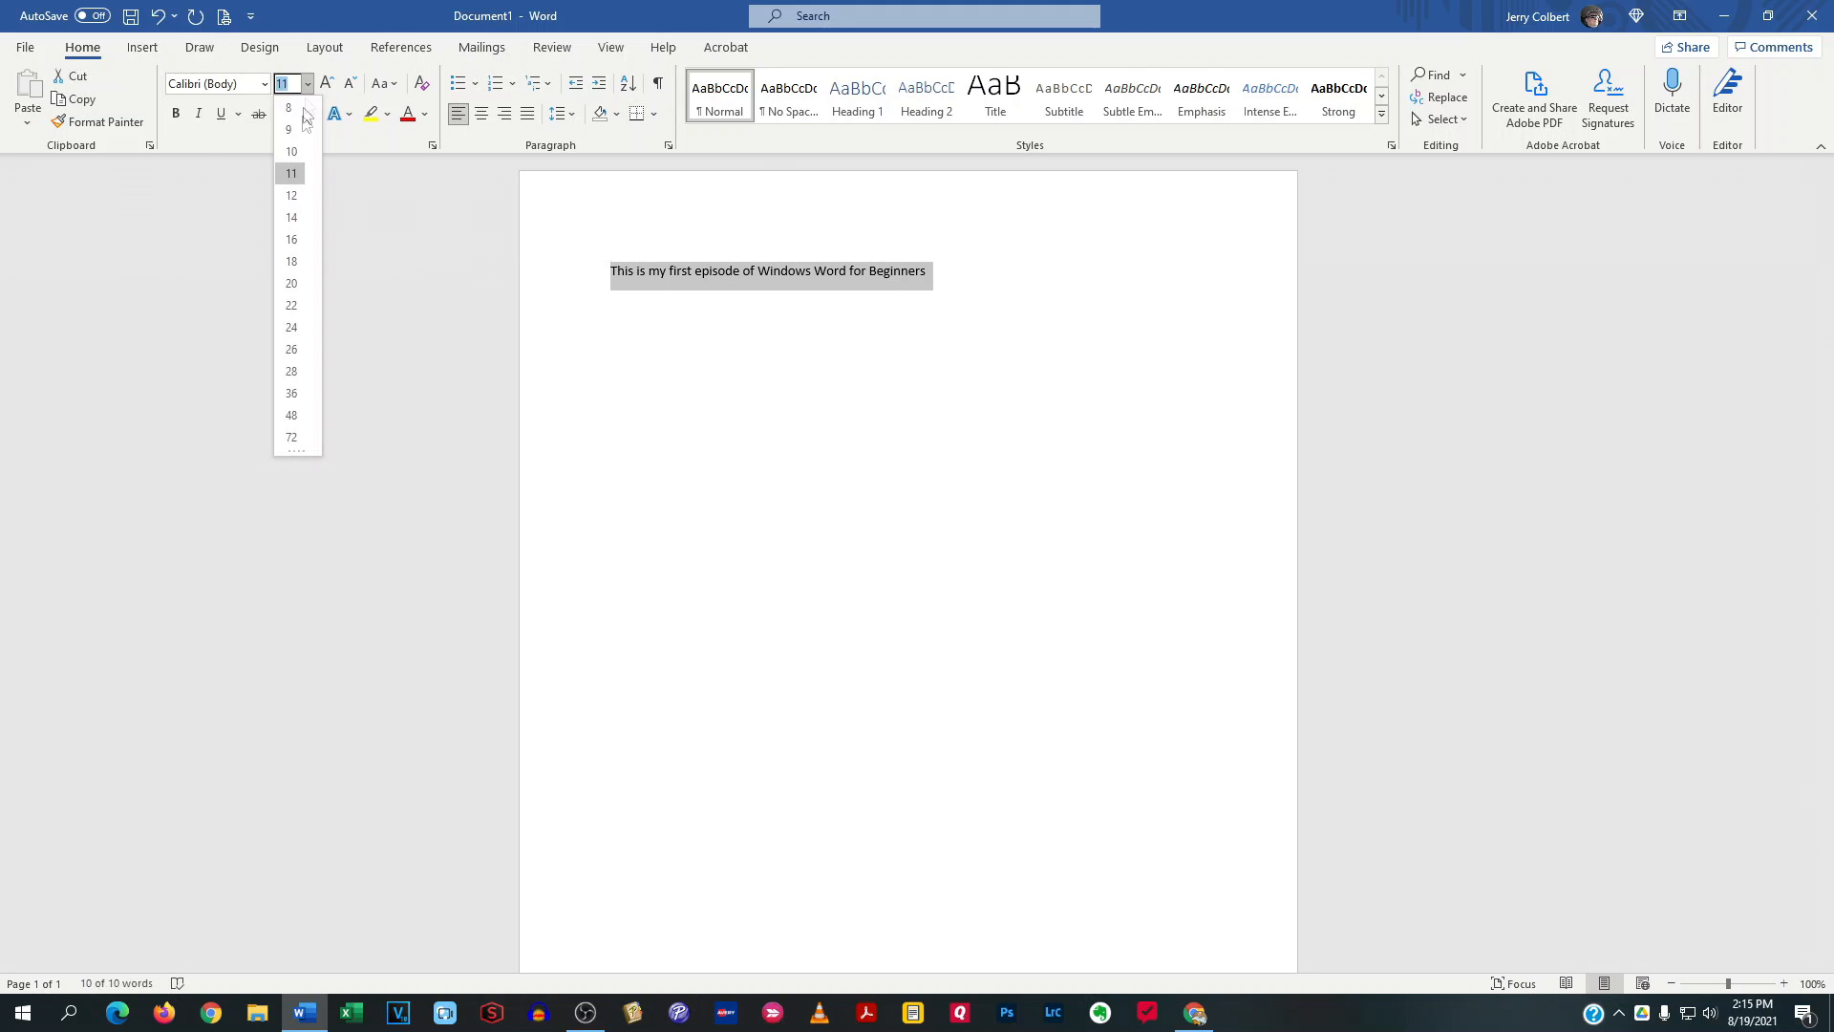
pyautogui.click(300, 300)
pyautogui.click(914, 296)
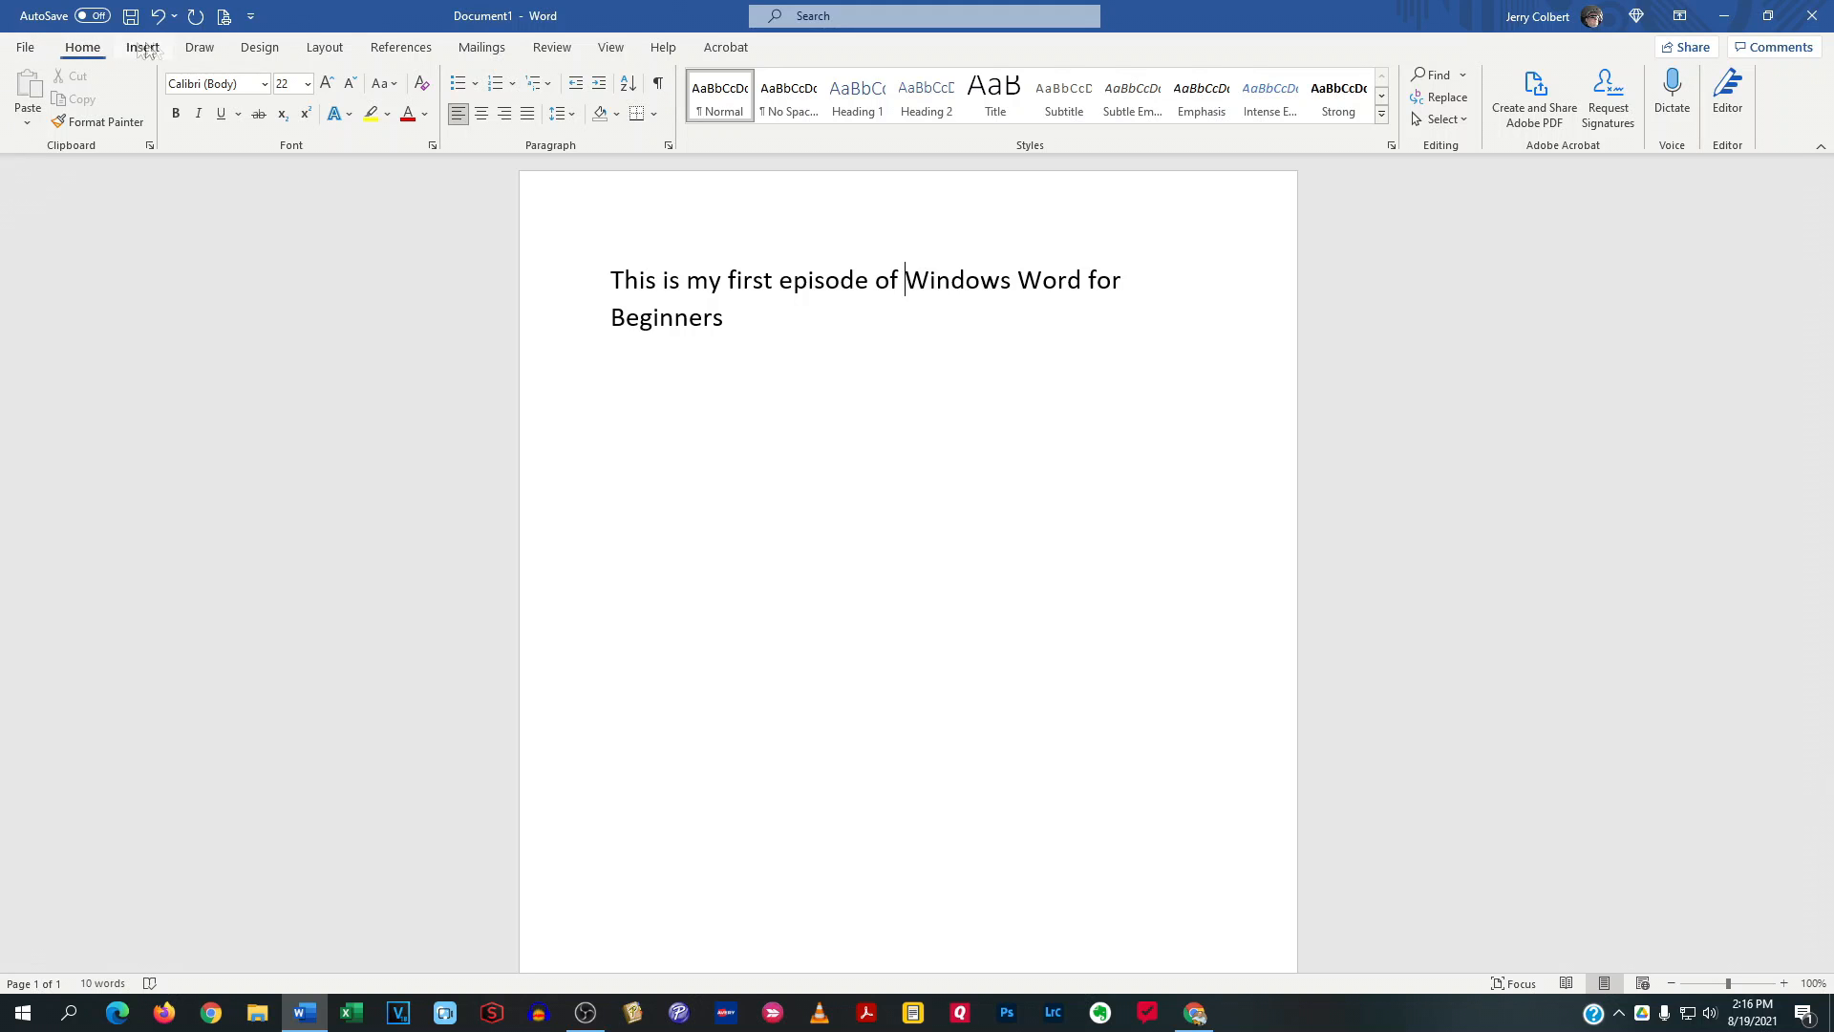
# Examine the File page and the Insert, Draw, Design, Layout, References, Mailings, Review, View, Help and Acrobat commands, ending on the Home commands
pyautogui.click(23, 48)
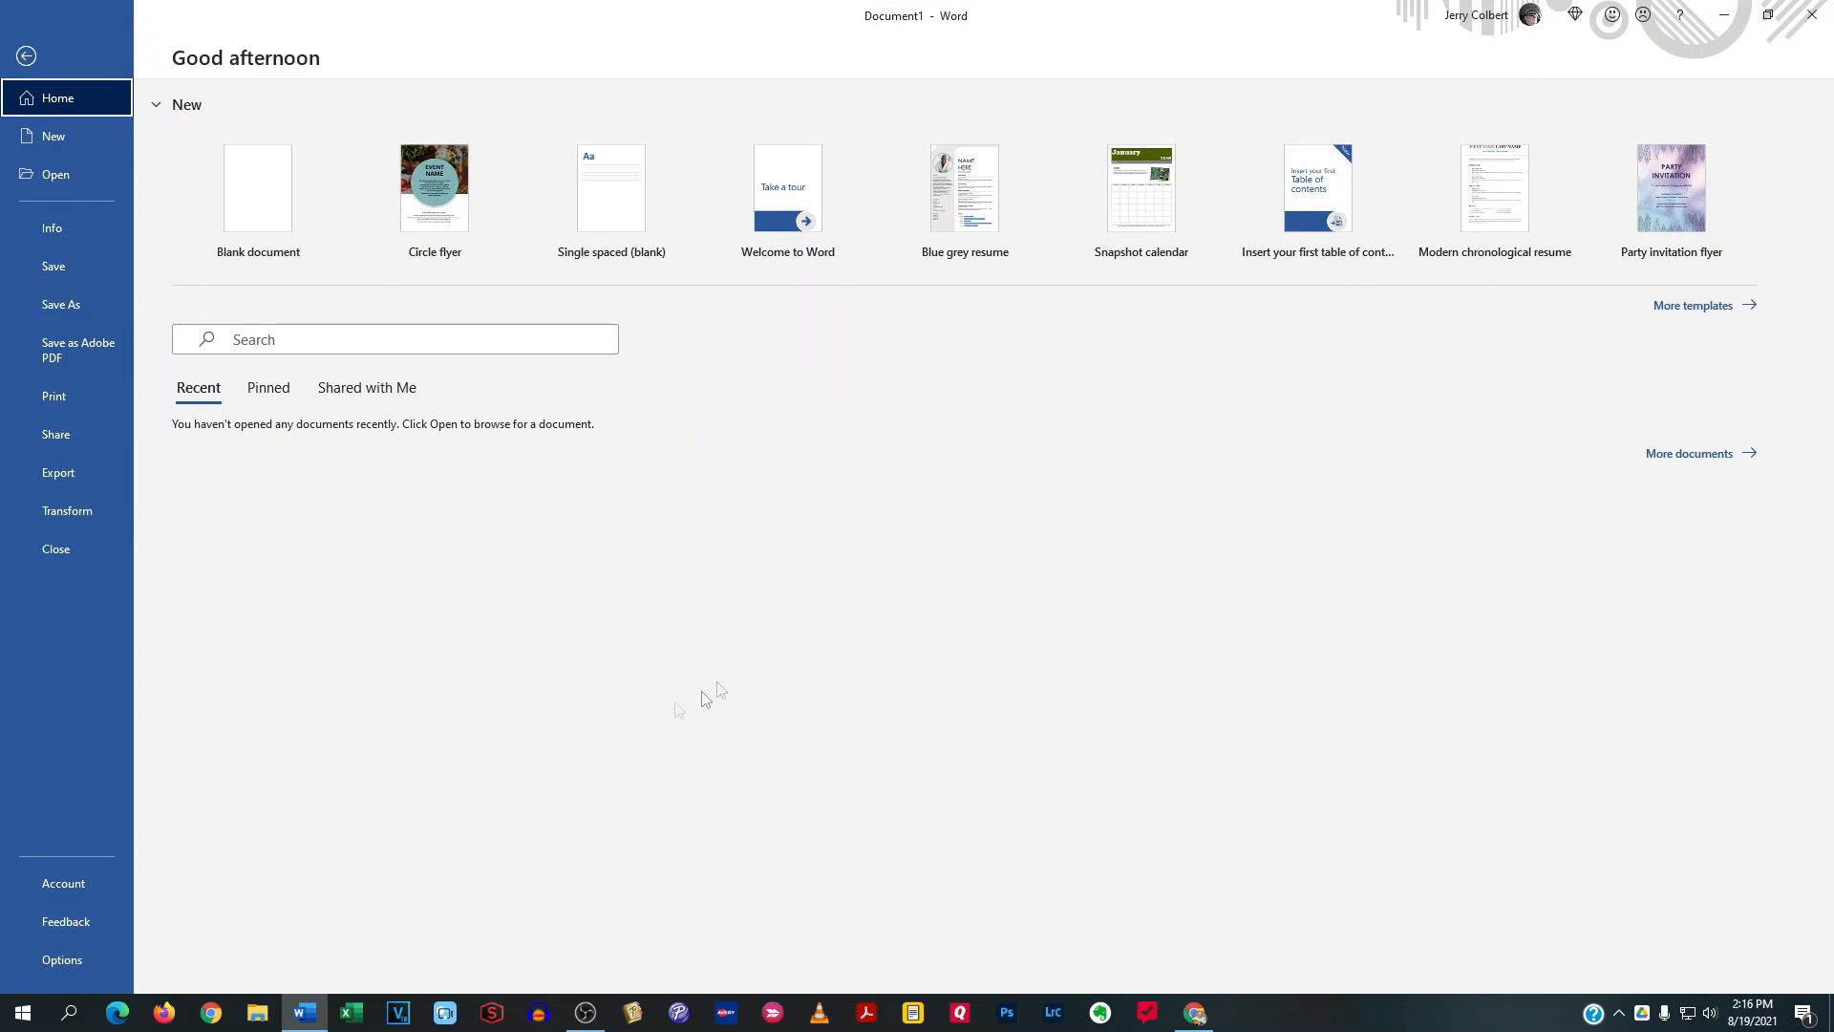
pyautogui.click(26, 56)
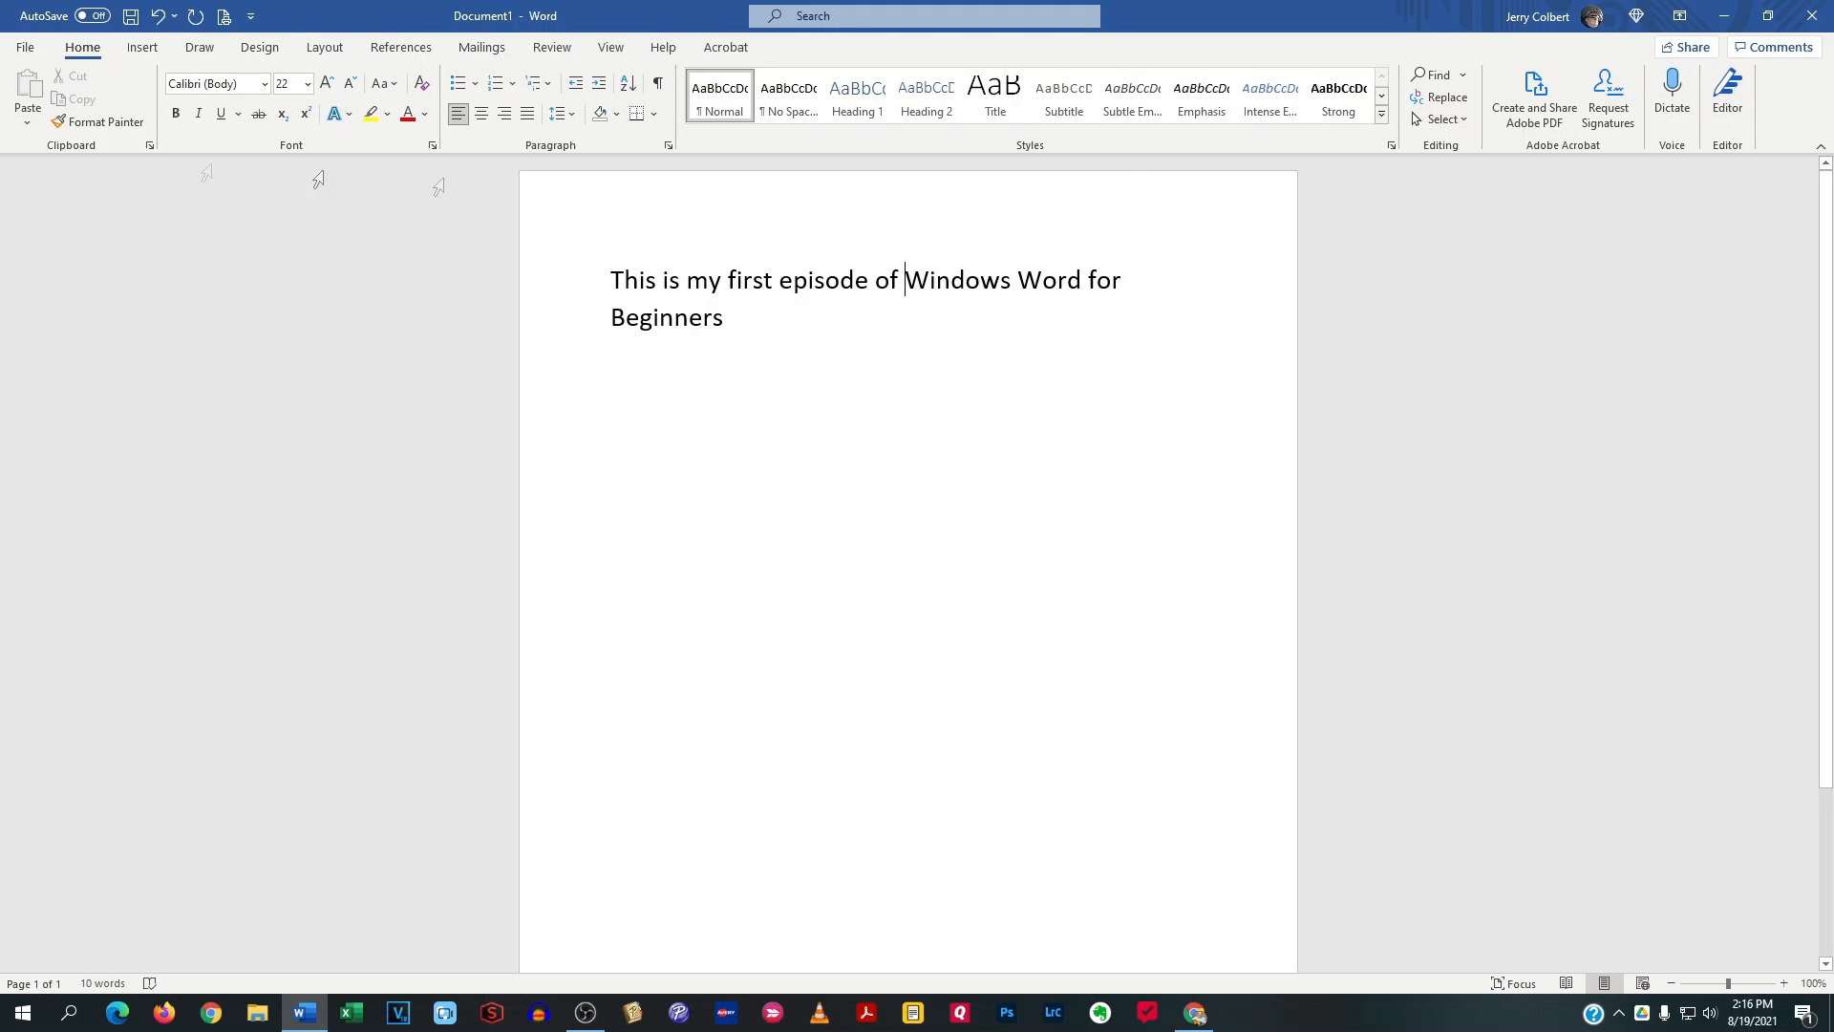
pyautogui.click(142, 46)
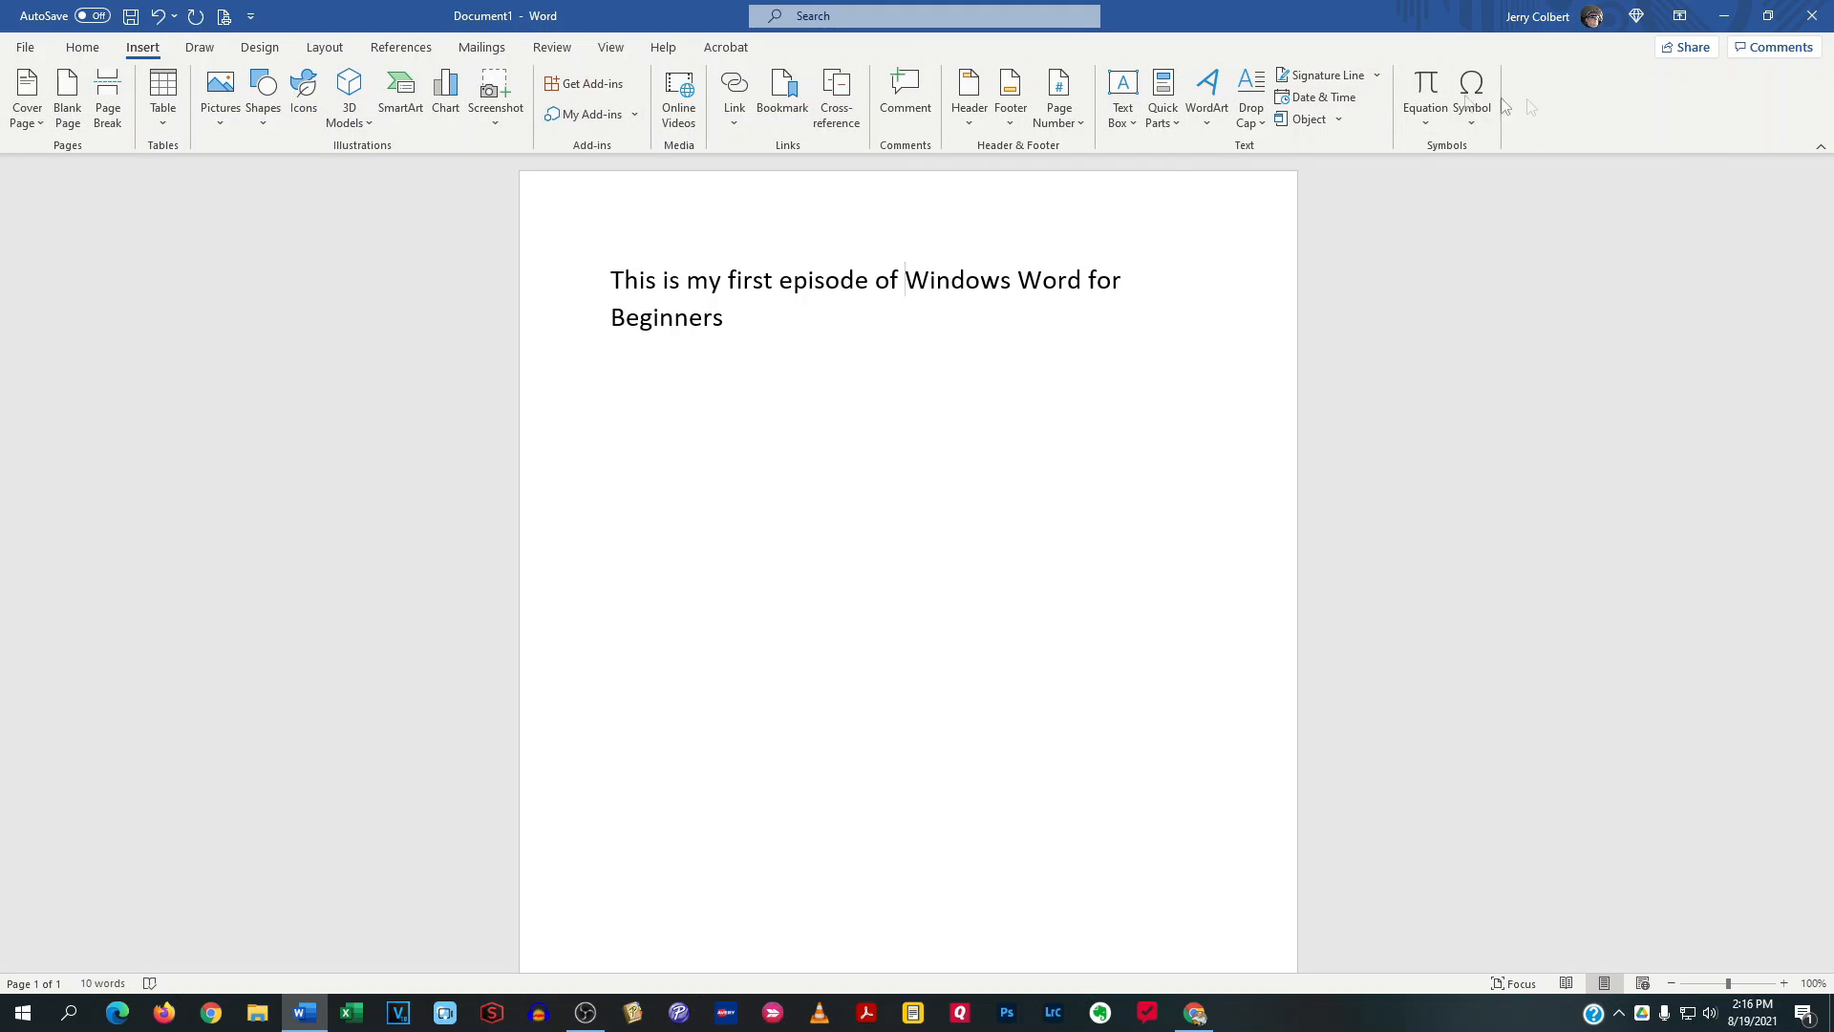
pyautogui.click(197, 53)
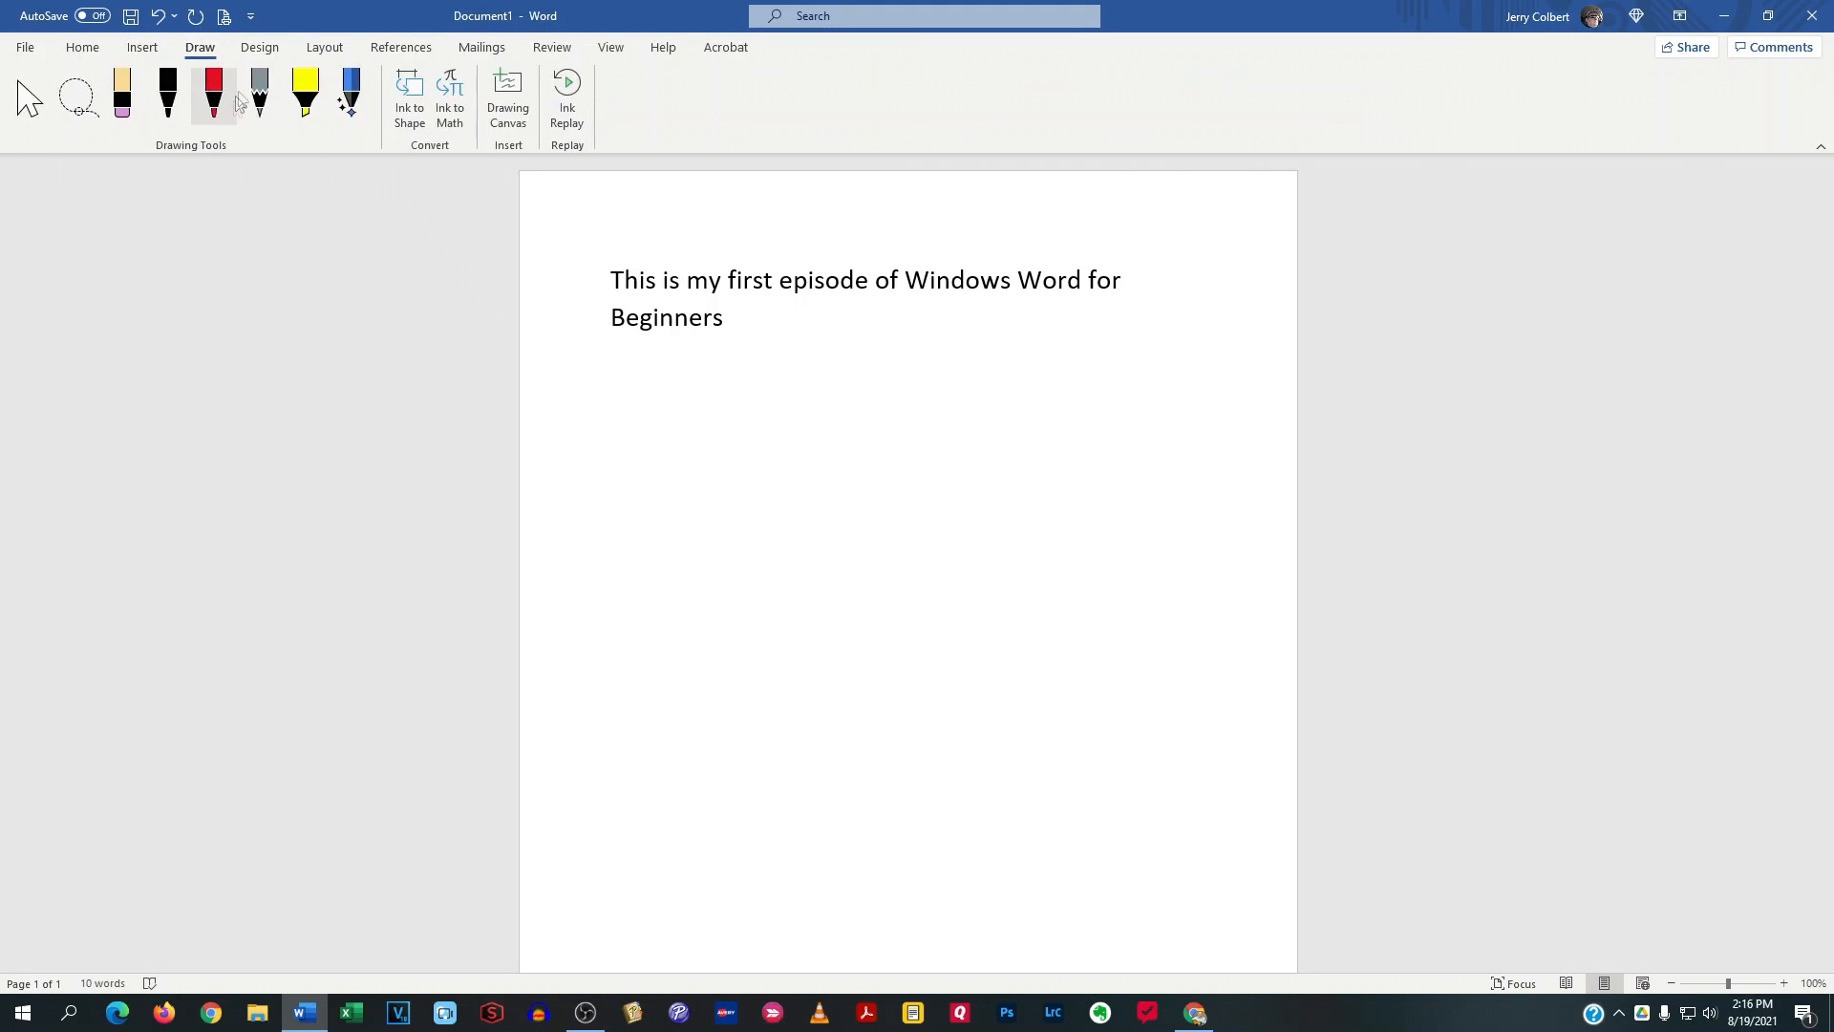
pyautogui.click(259, 49)
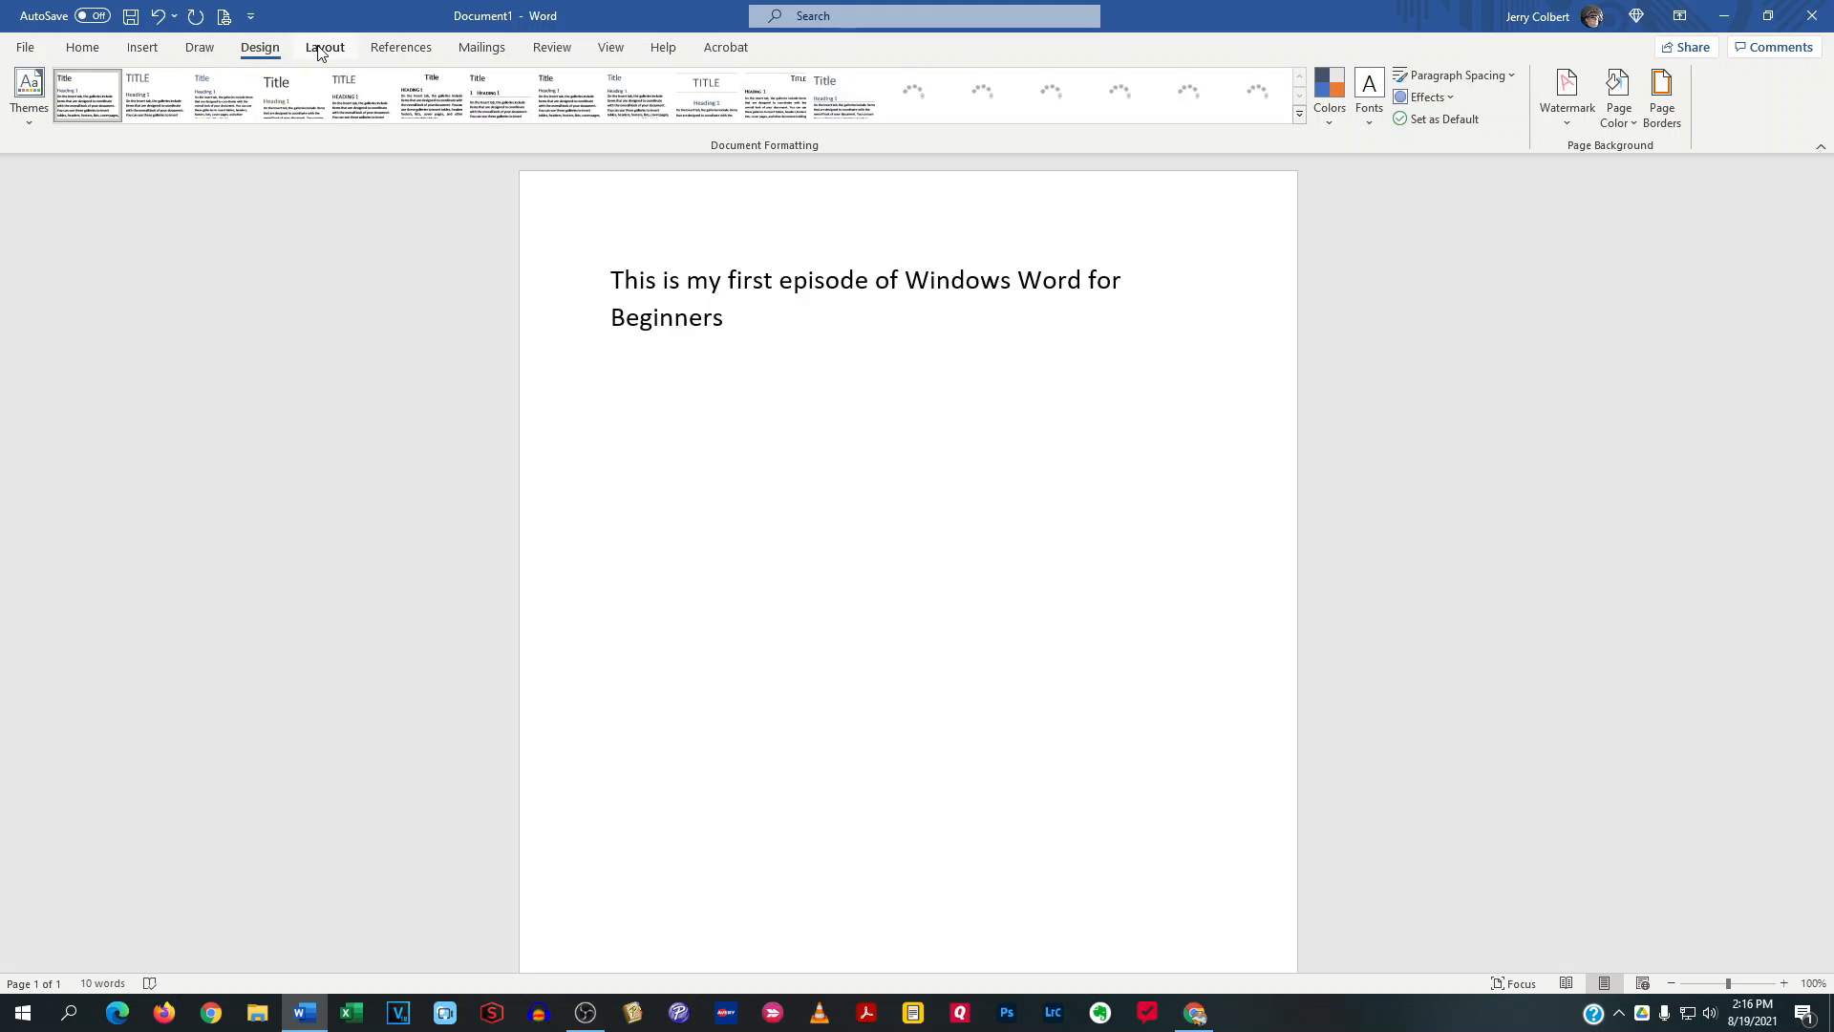
pyautogui.click(324, 50)
pyautogui.click(401, 50)
pyautogui.click(482, 50)
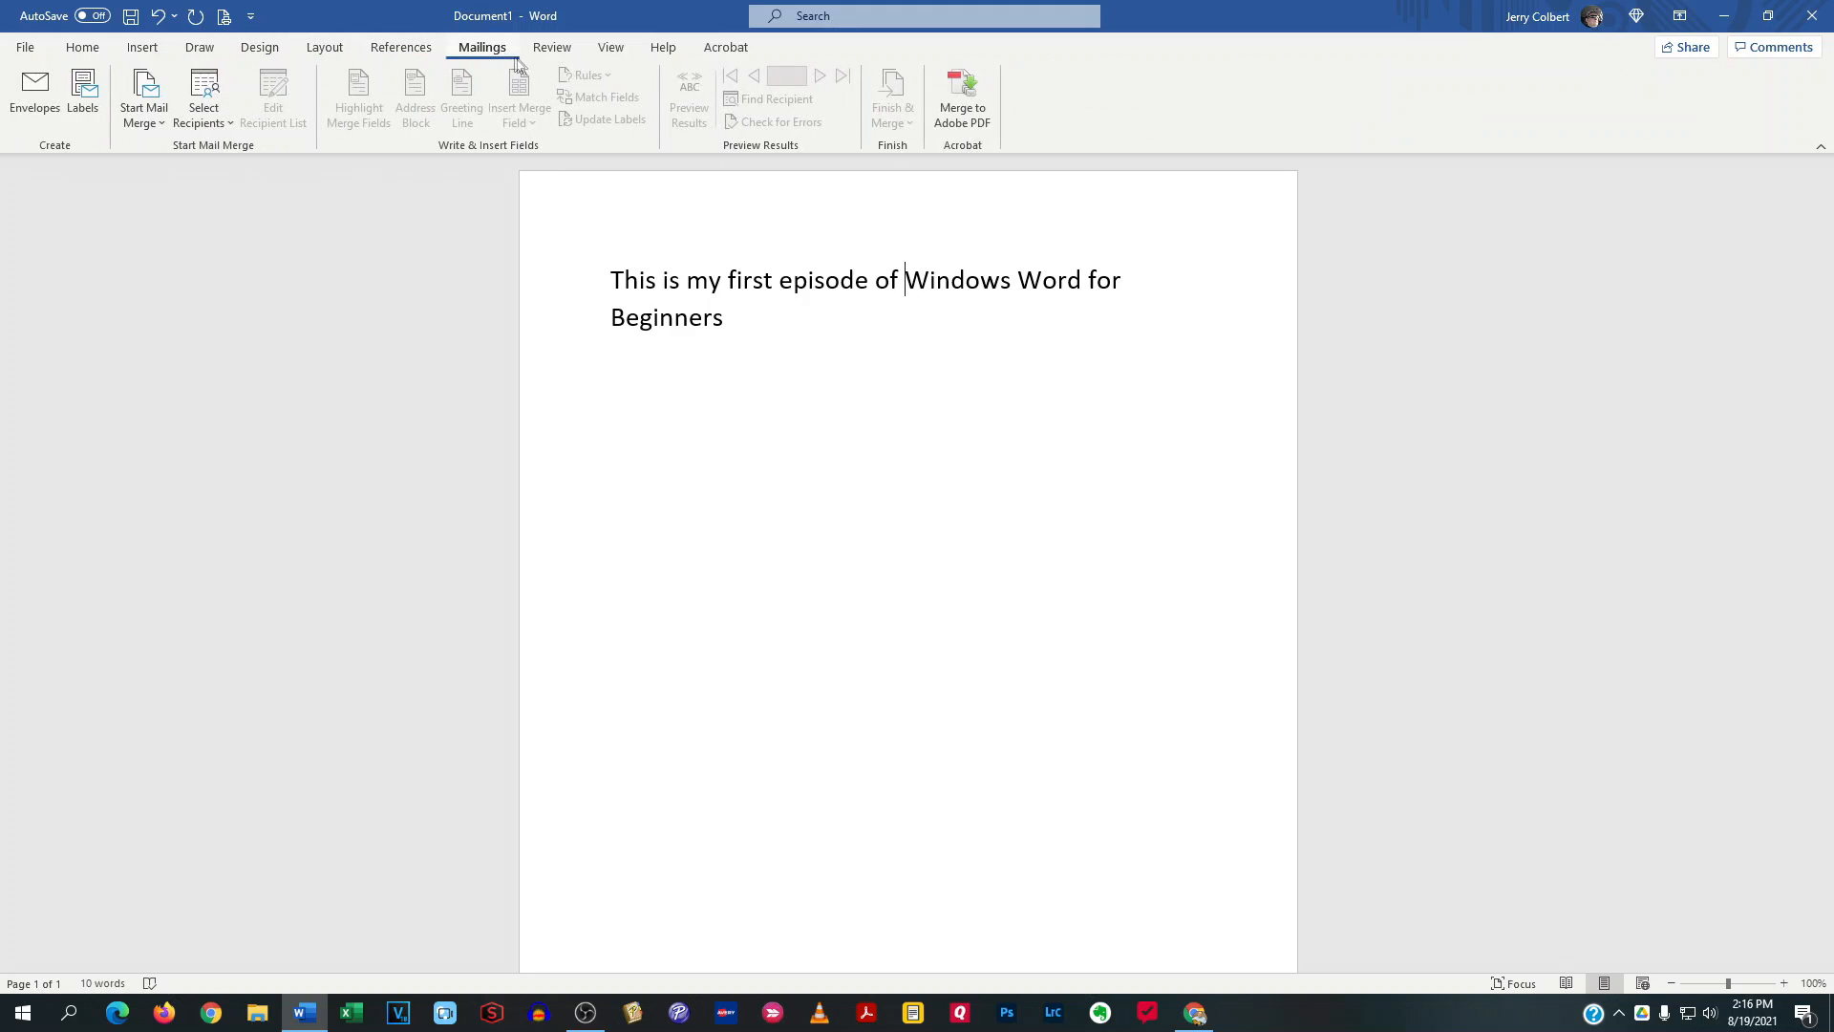
pyautogui.click(552, 50)
pyautogui.click(615, 51)
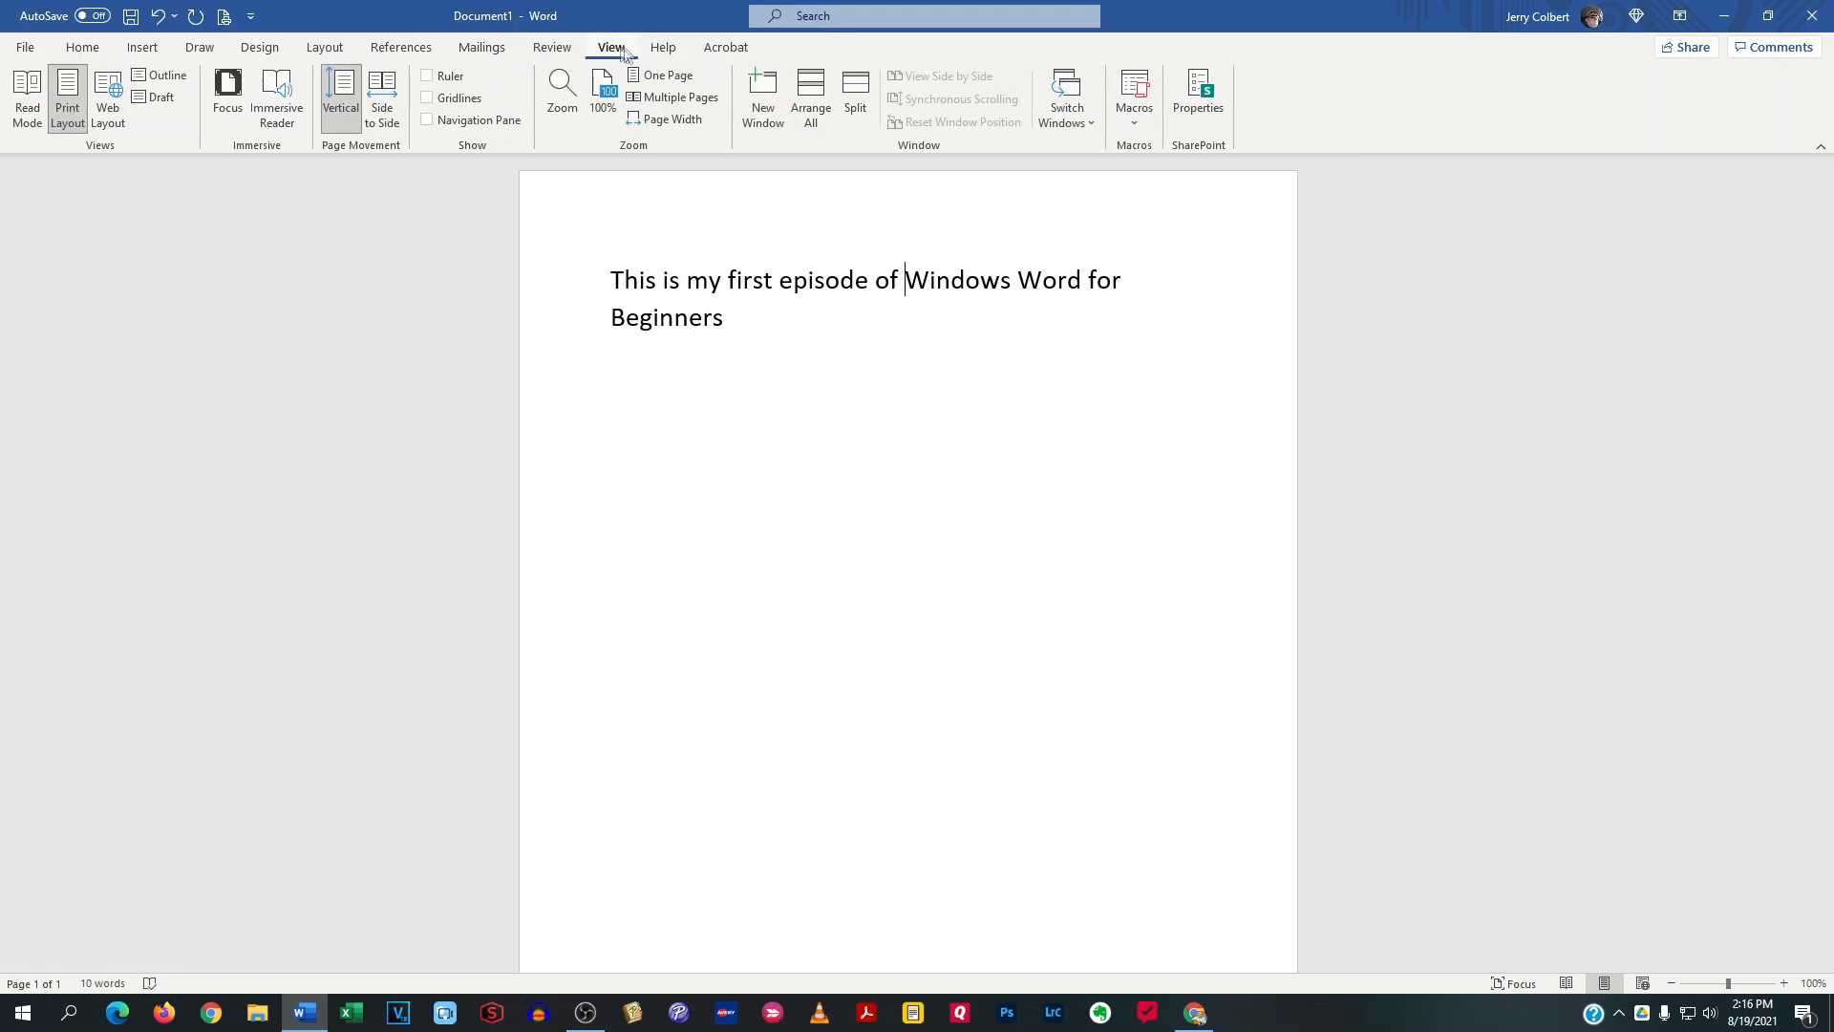
pyautogui.click(665, 50)
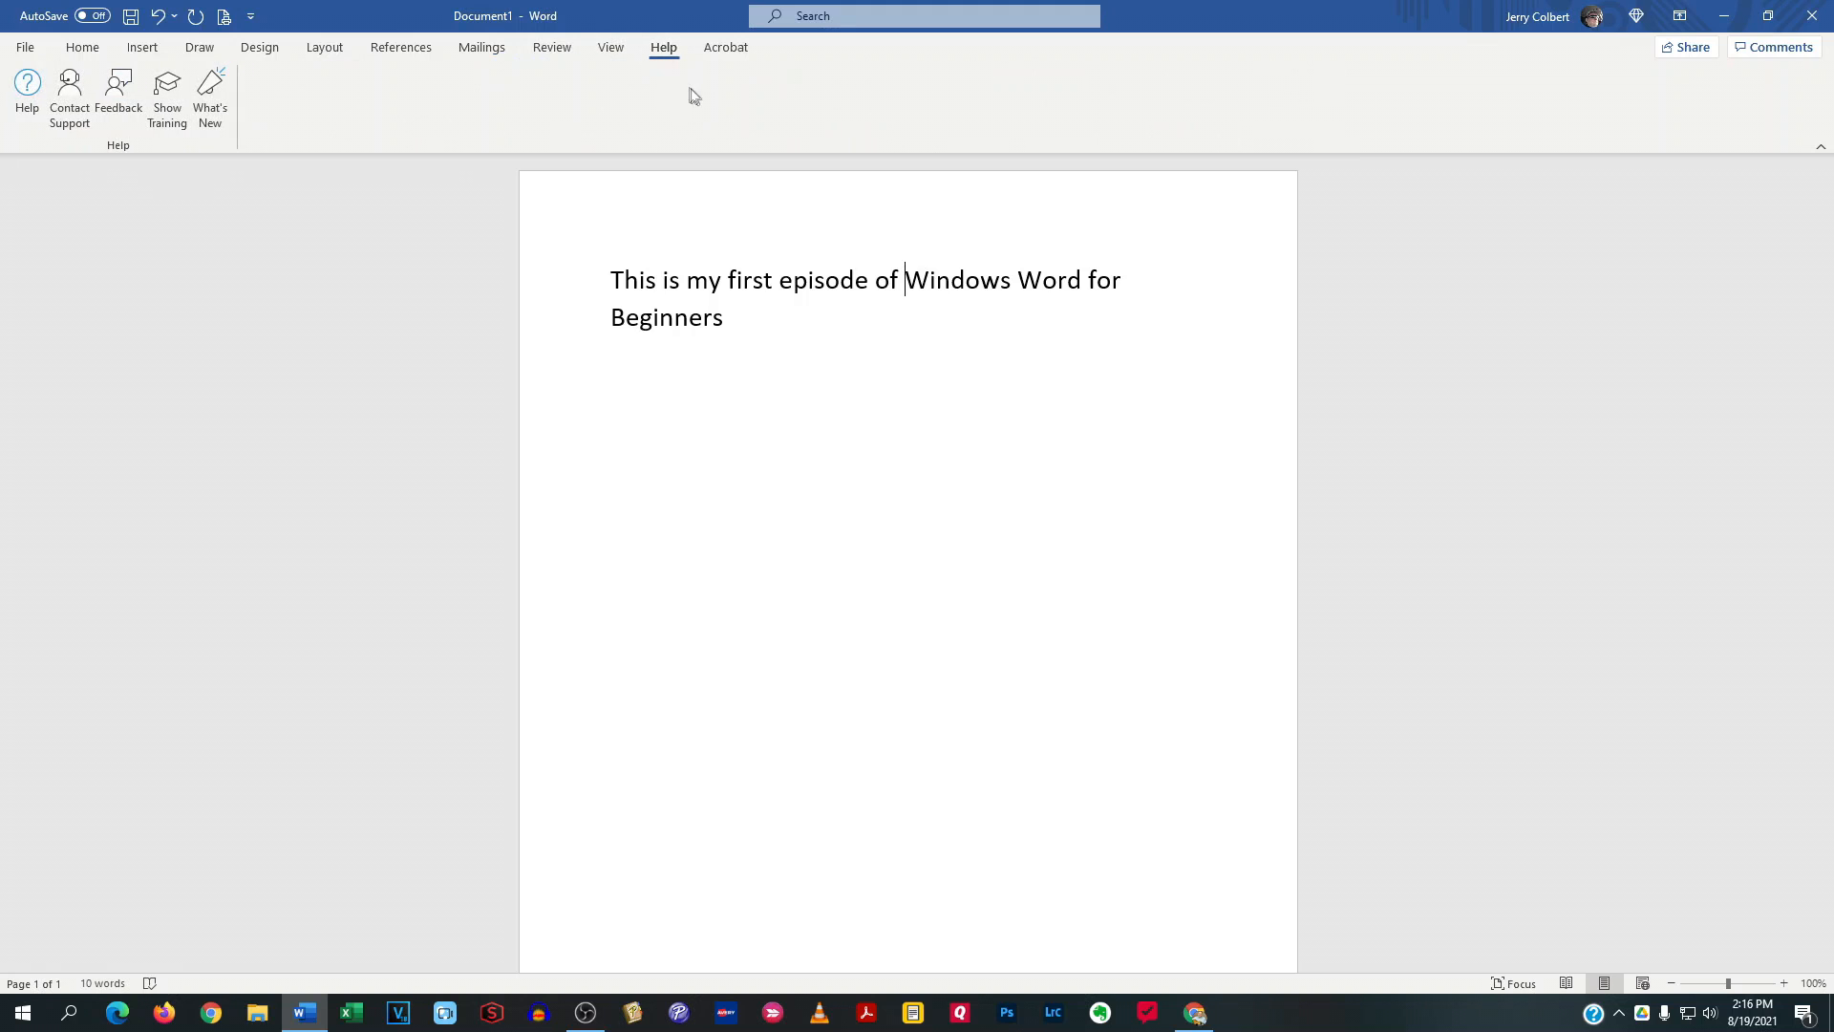
pyautogui.click(734, 50)
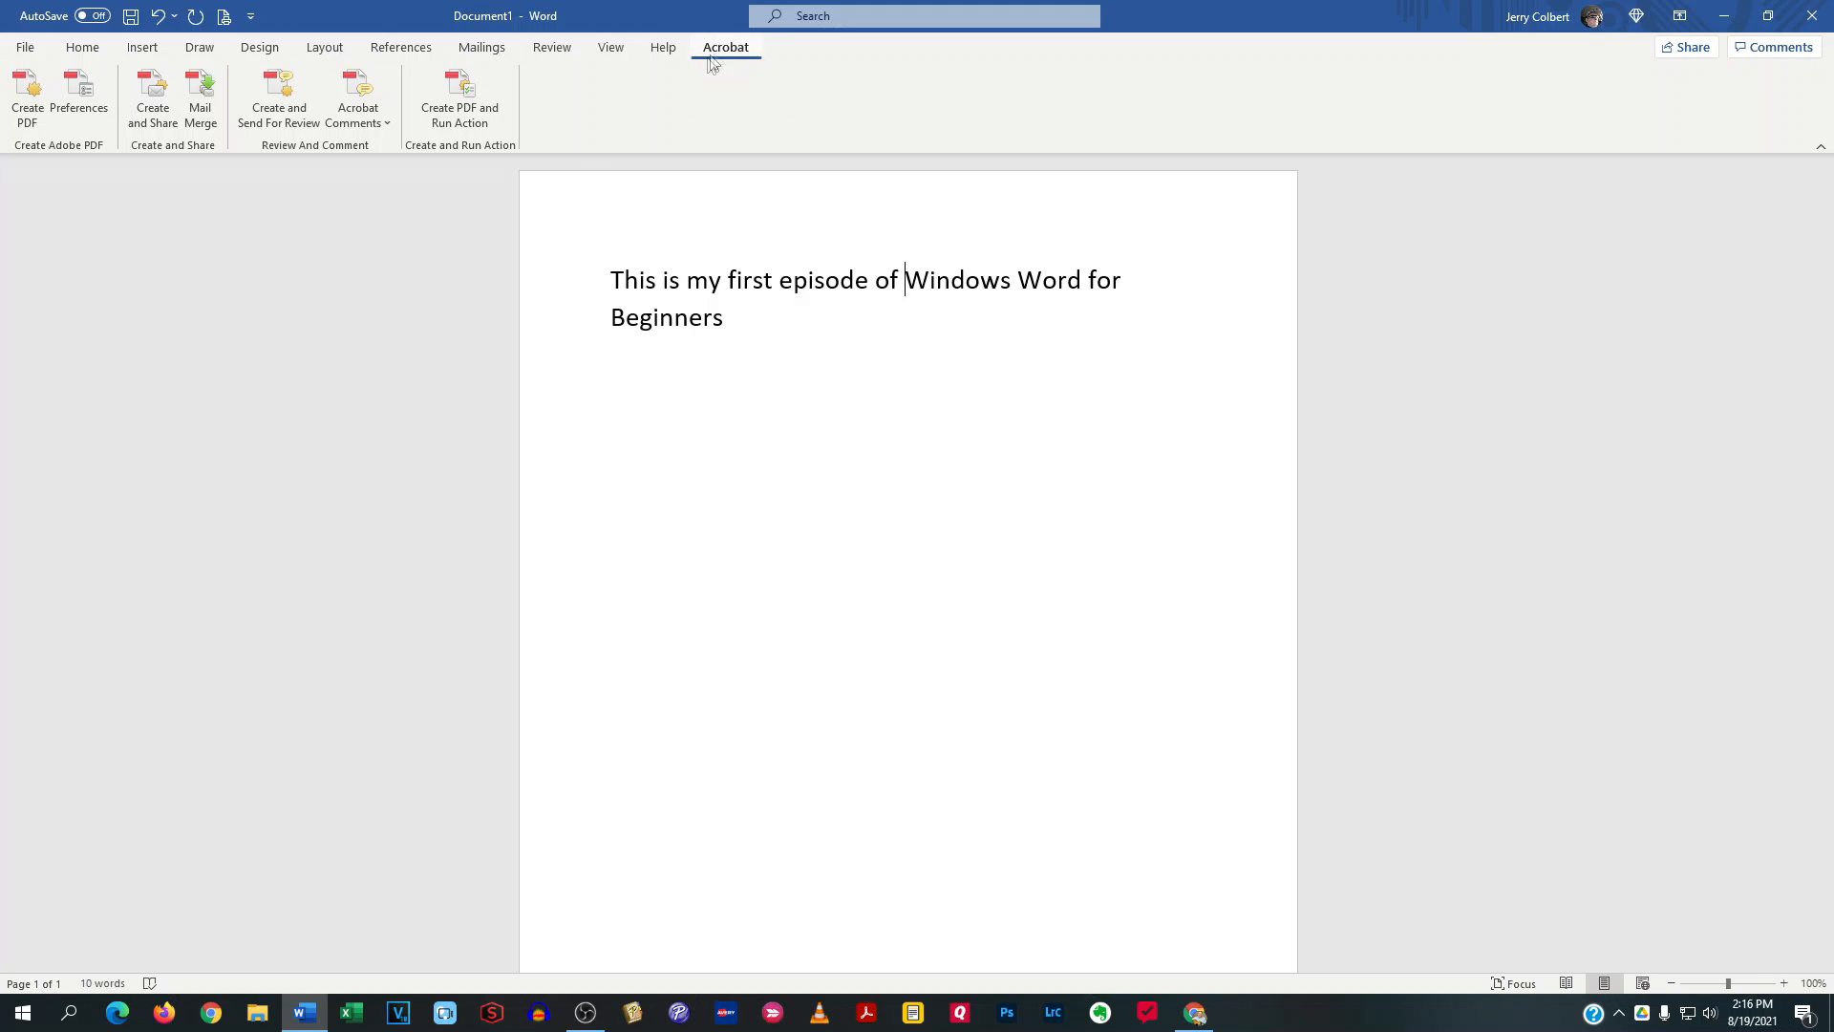
pyautogui.click(26, 48)
pyautogui.click(26, 49)
pyautogui.click(84, 47)
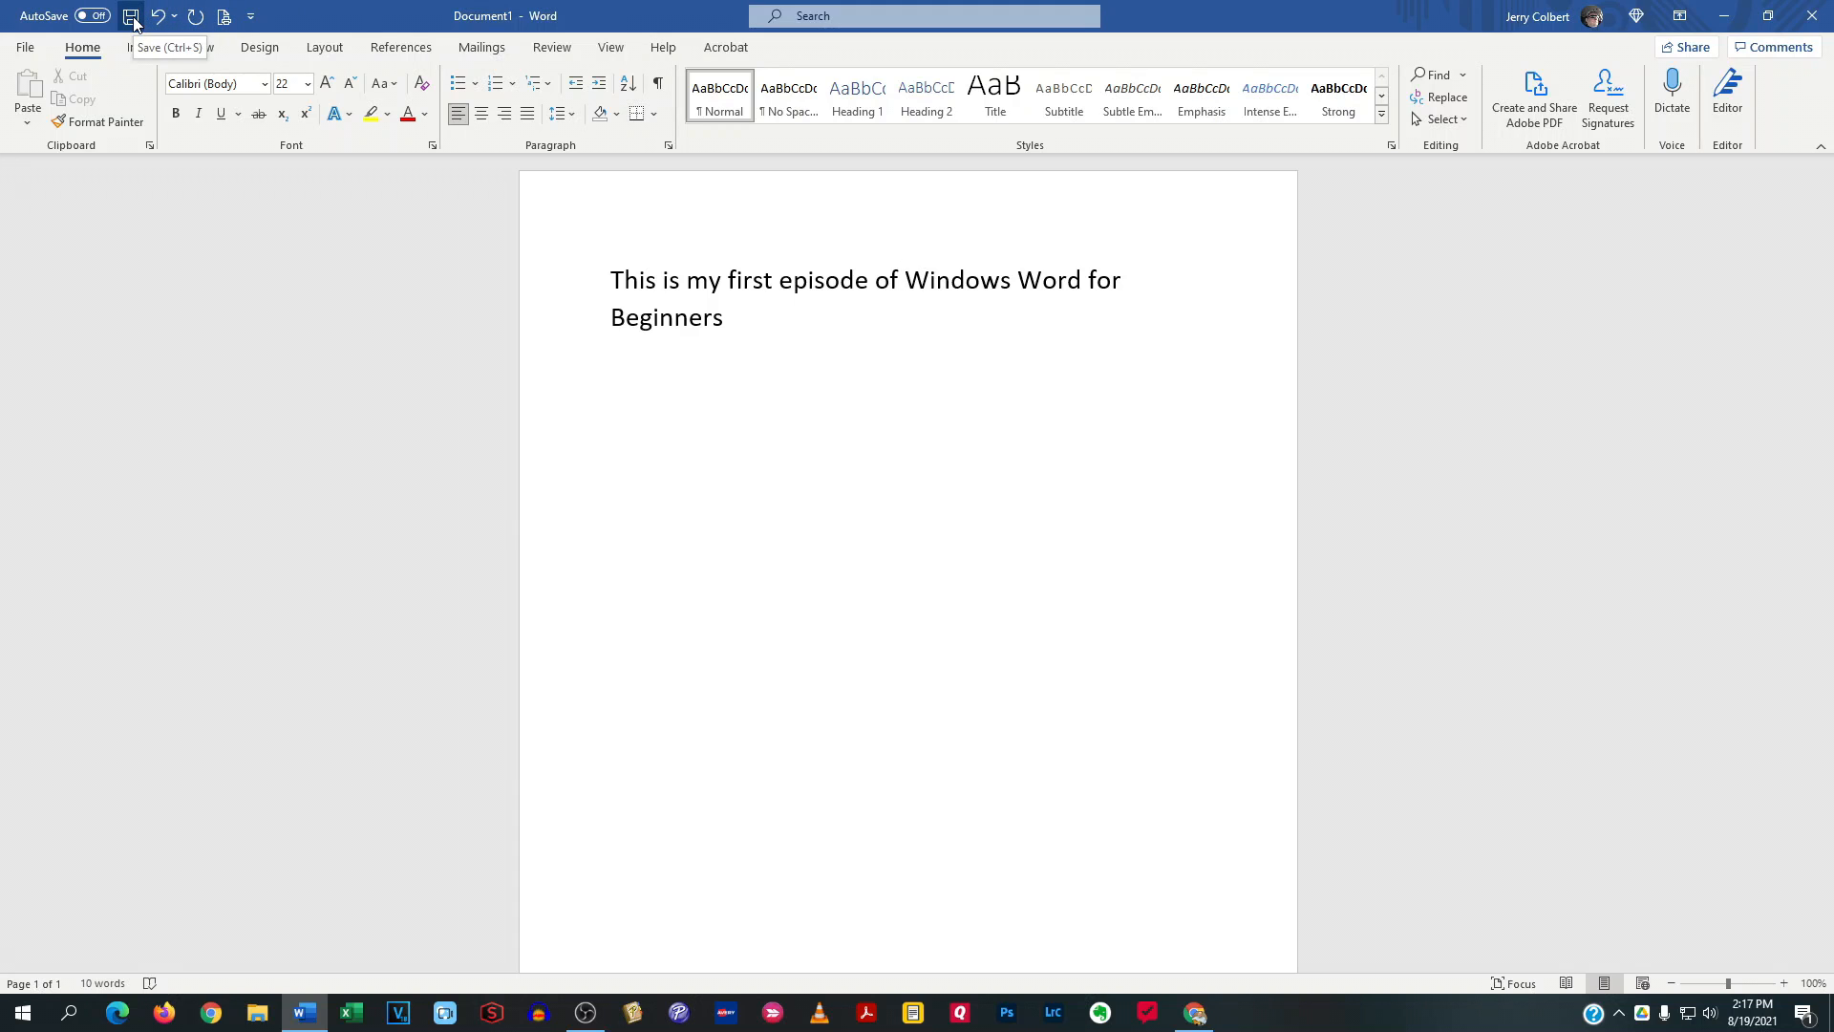
# Look over the Quick Access Toolbar's customization options and close the list without changing any of them
pyautogui.click(252, 16)
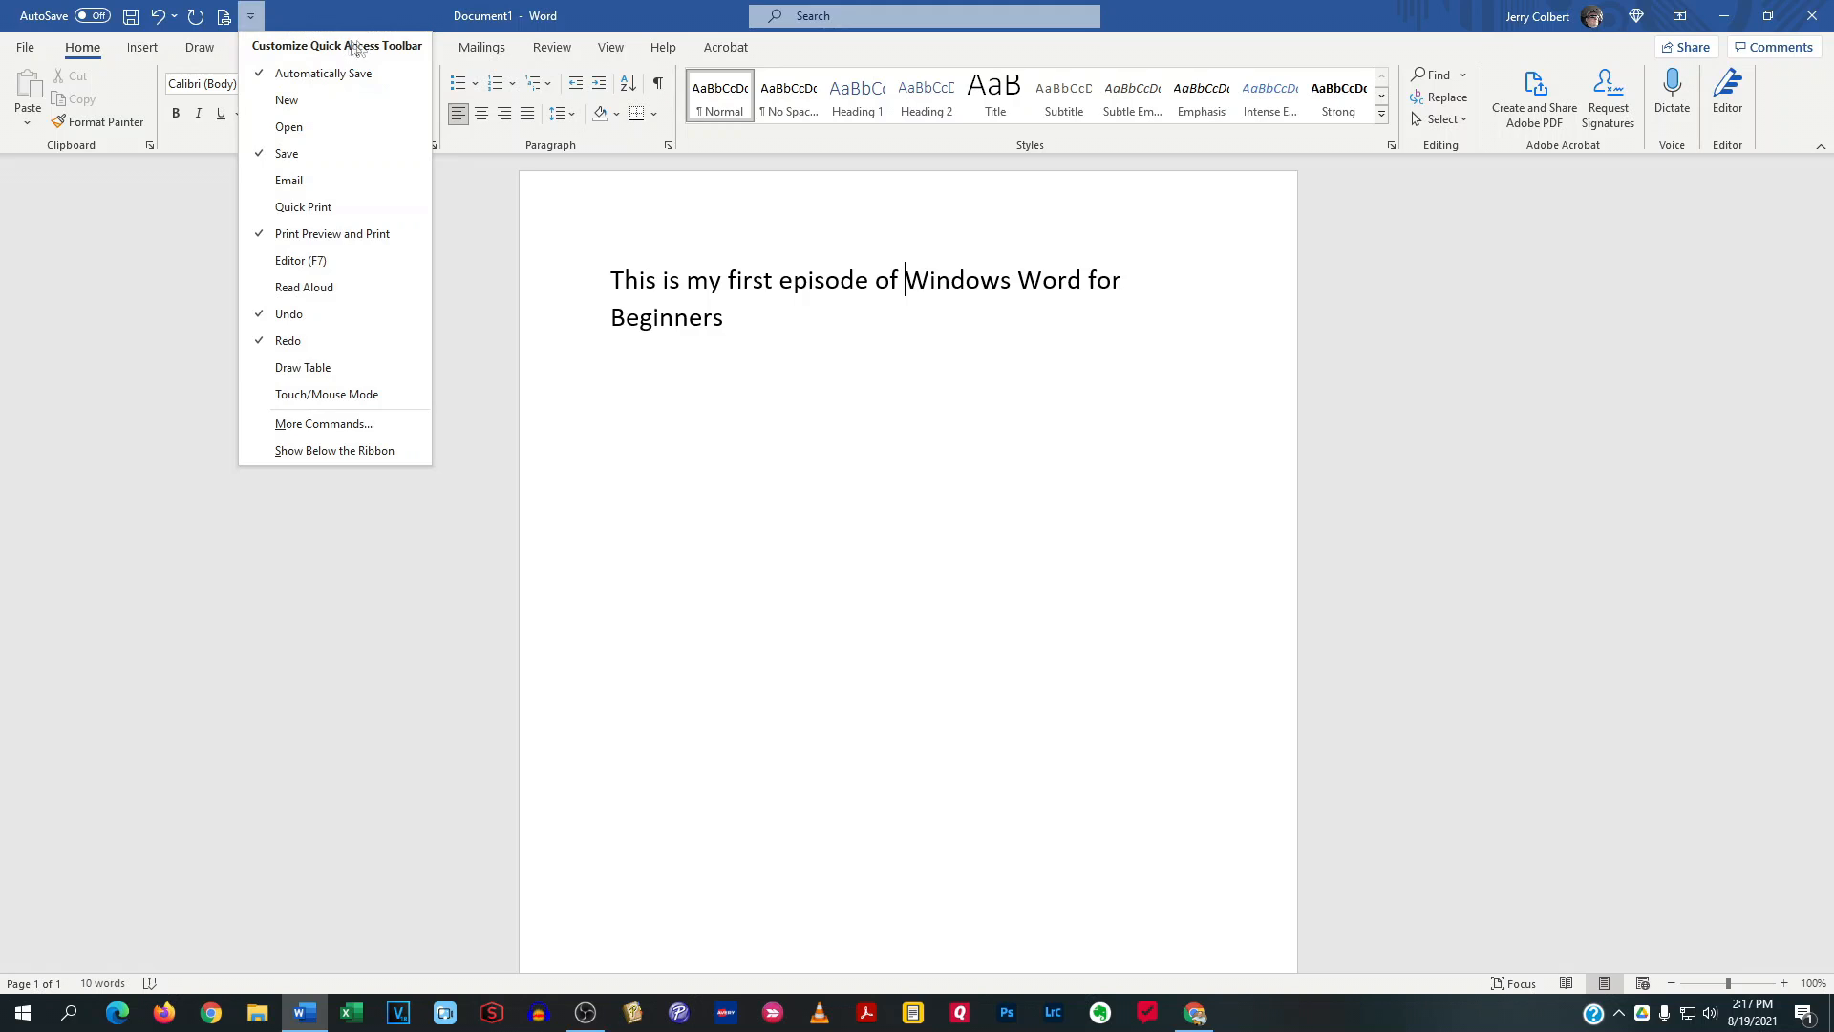
pyautogui.click(340, 4)
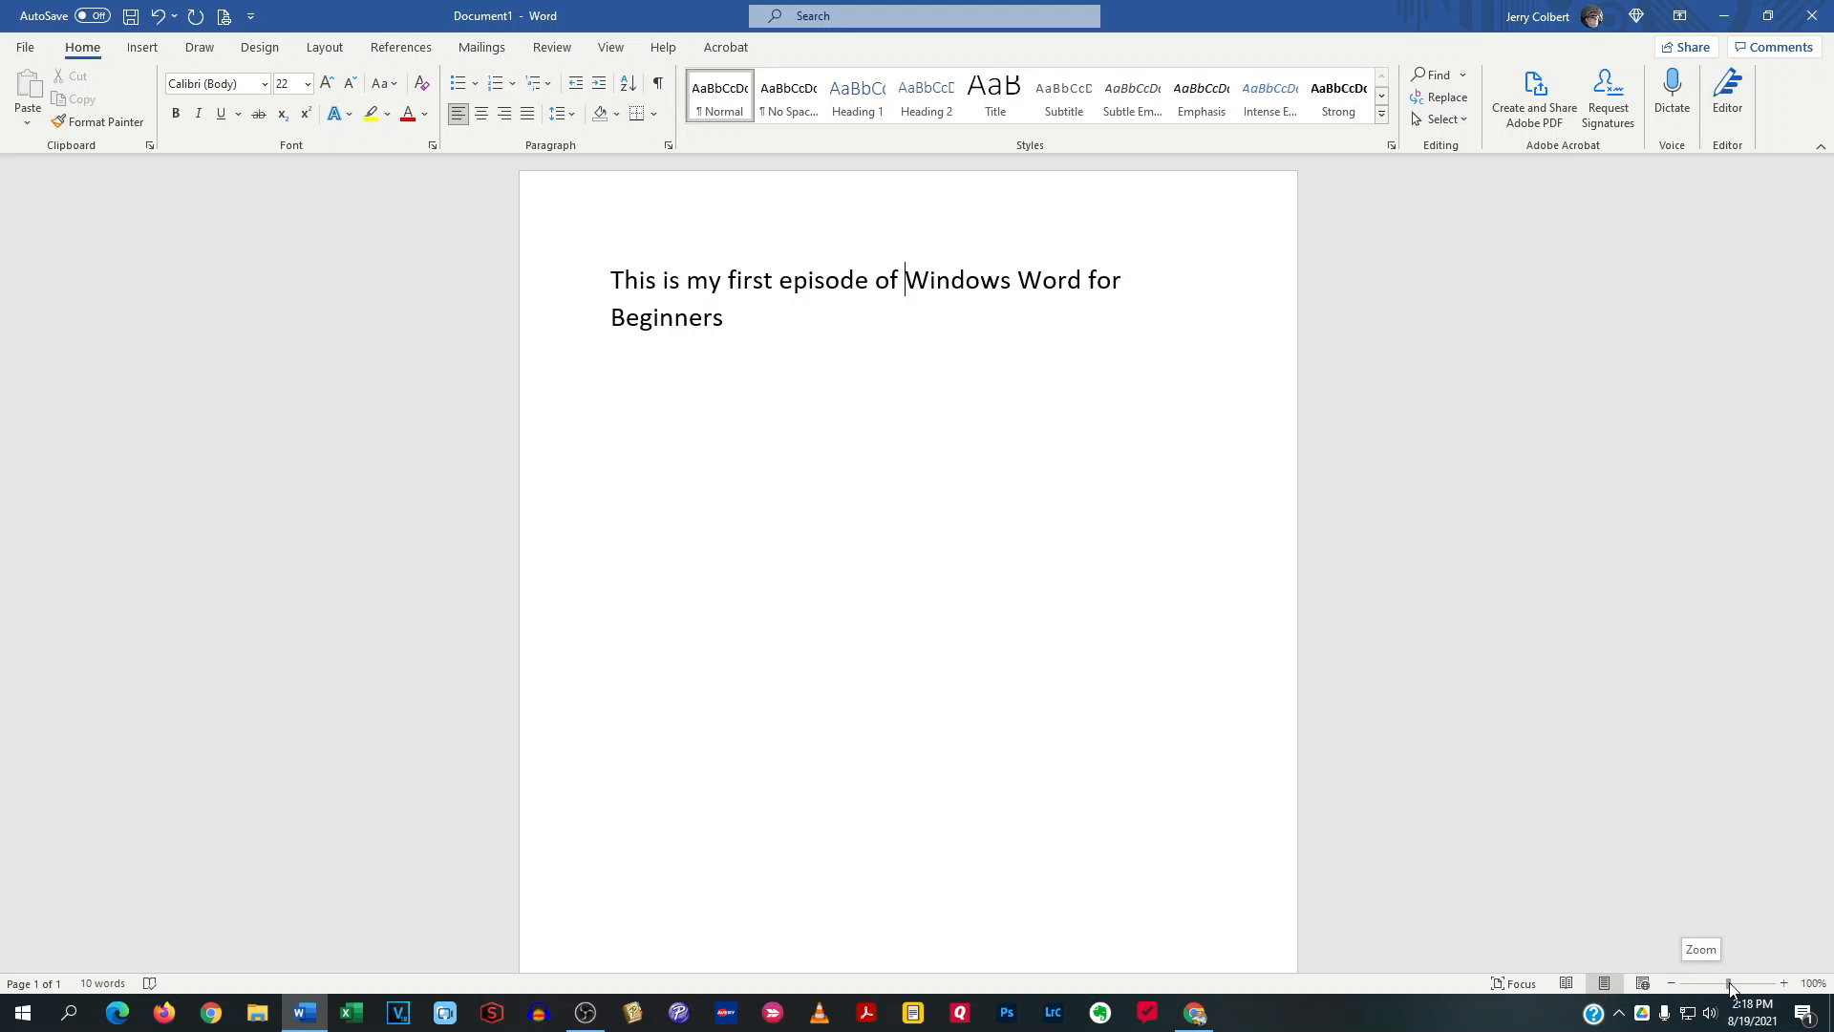
# Adjust the zoom level of the document page slightly
pyautogui.moveTo(1729, 988); pyautogui.dragTo(1730, 989)
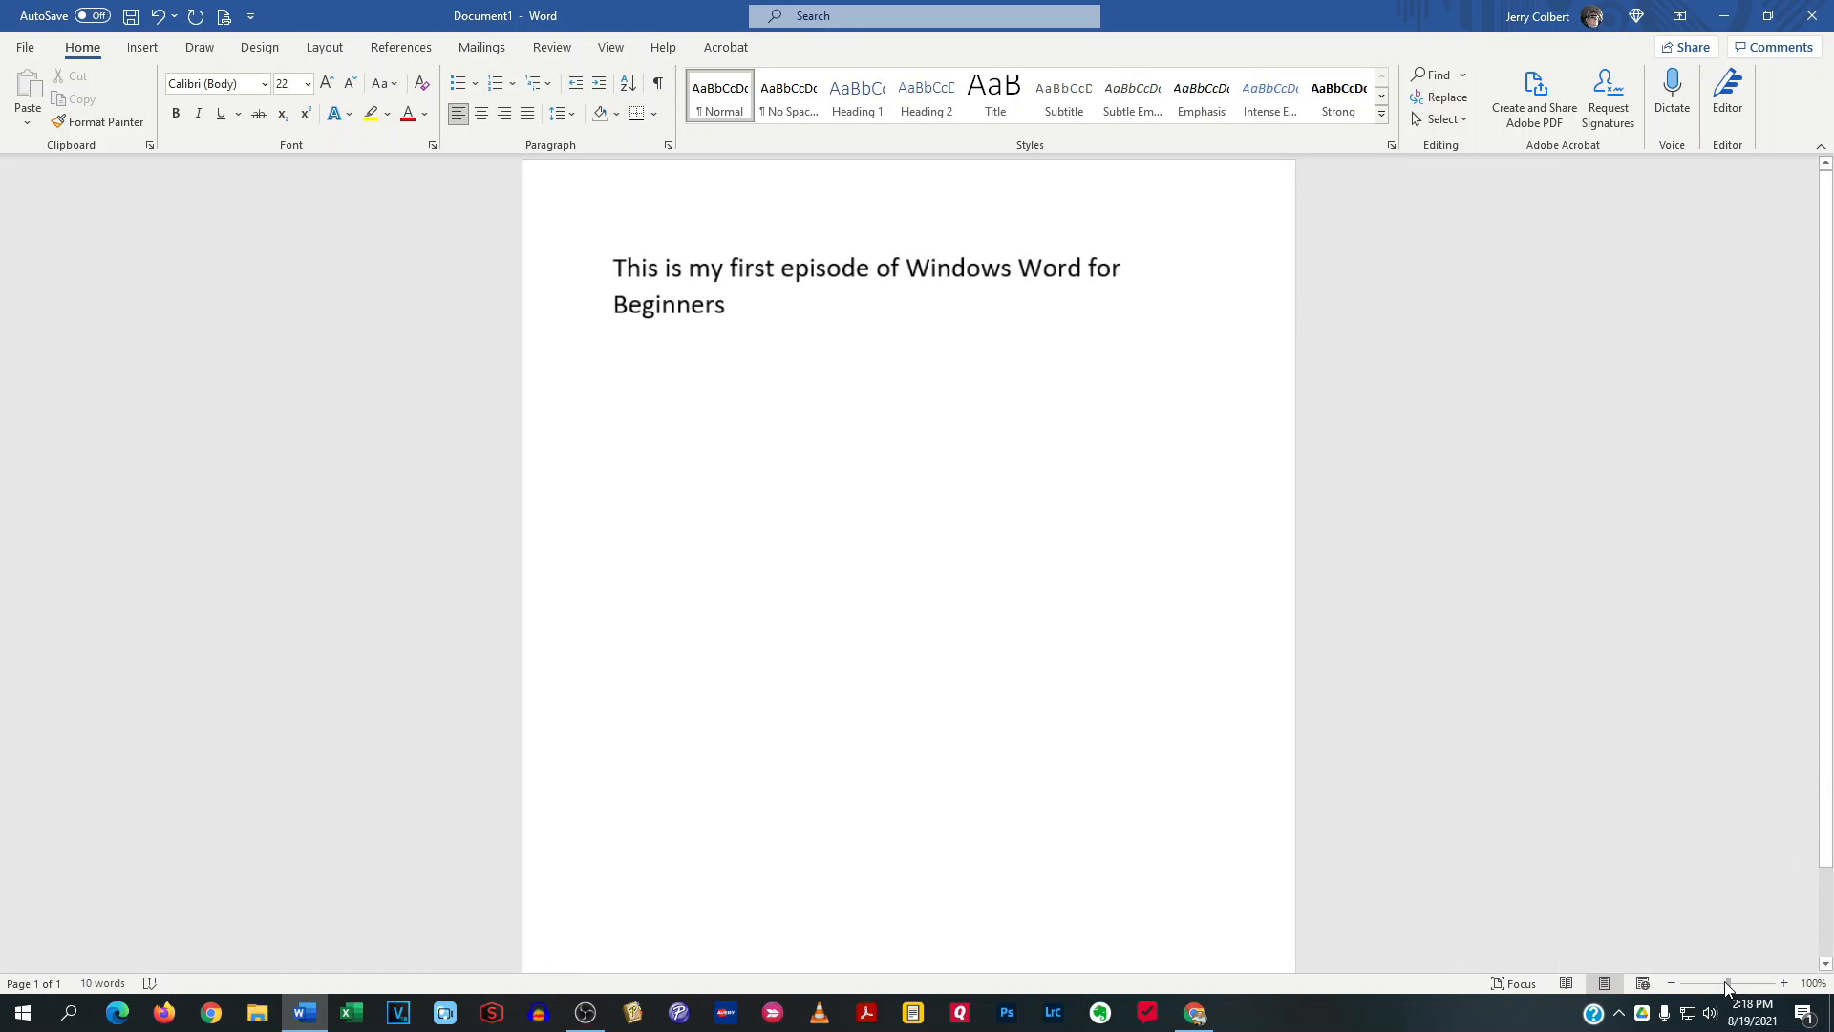